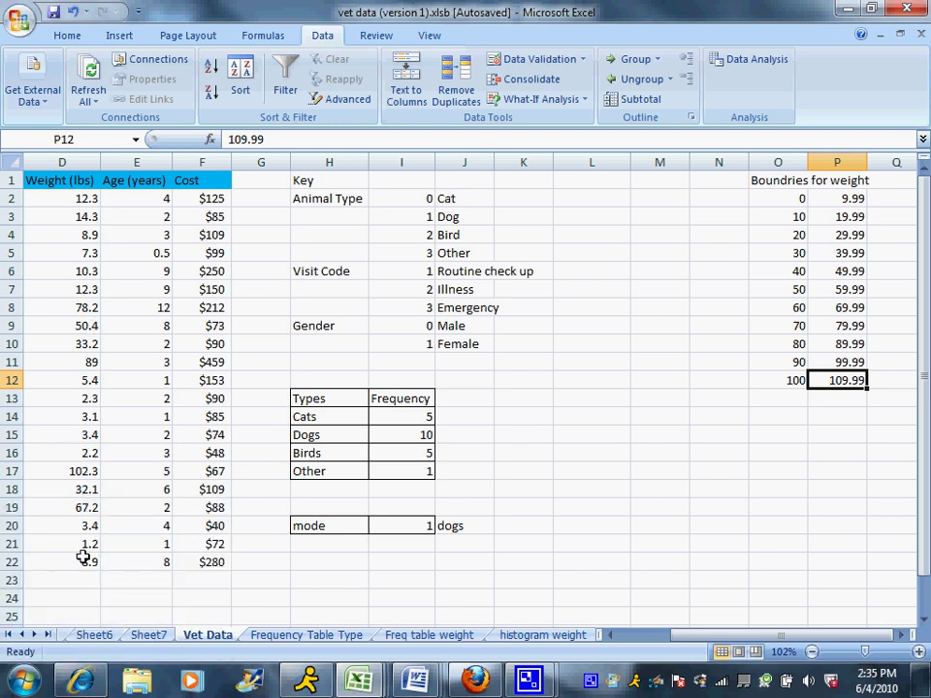
# Step: Walk through the Weight (lbs) values in column D, starting with 12.3
pyautogui.moveTo(84, 559); pyautogui.dragTo(100, 176)
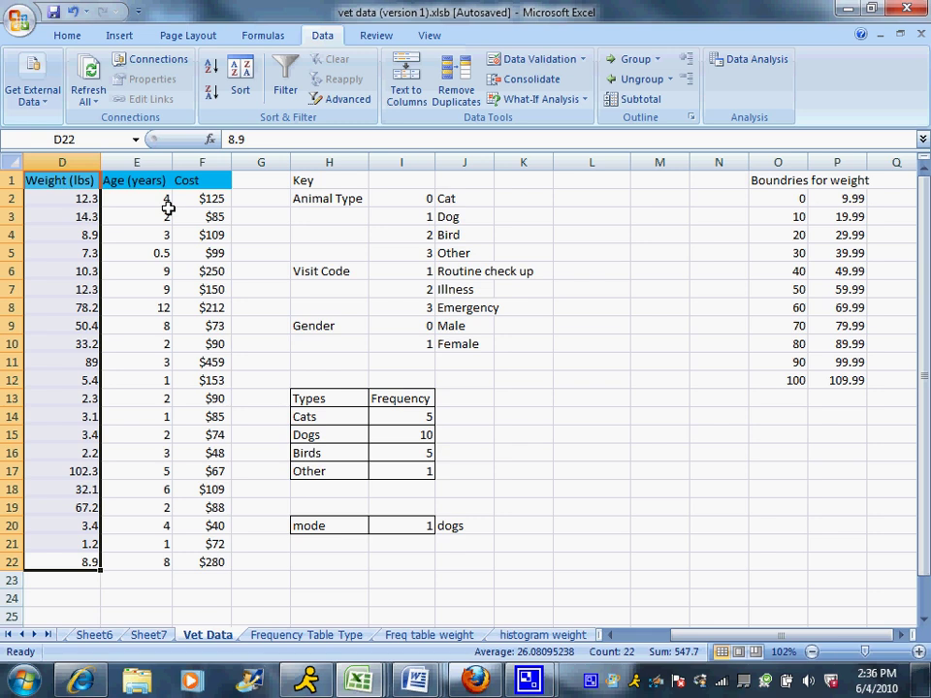
pyautogui.click(160, 215)
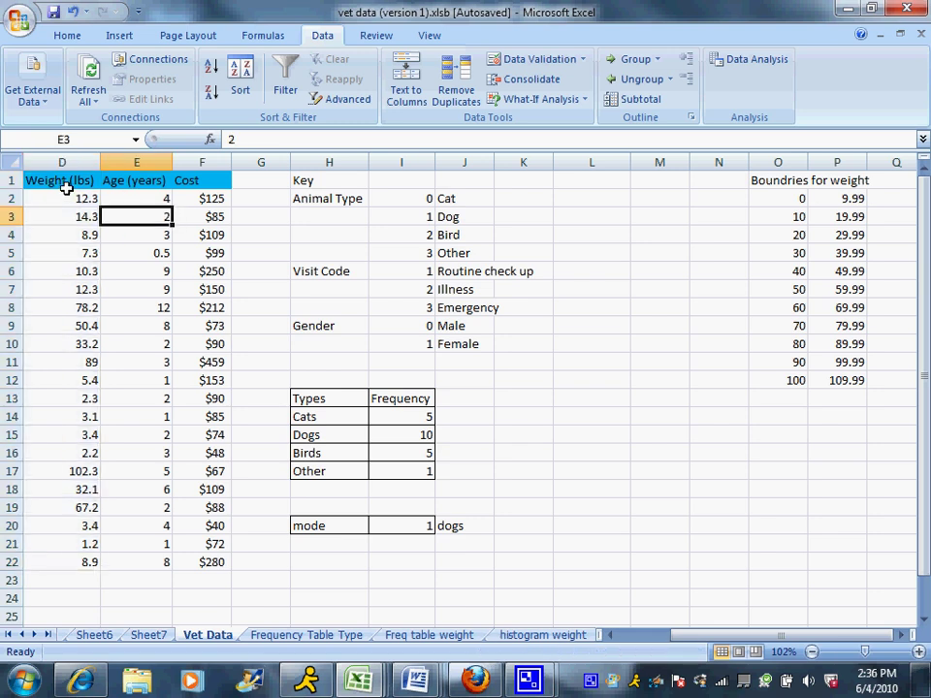
pyautogui.click(64, 184)
pyautogui.click(64, 203)
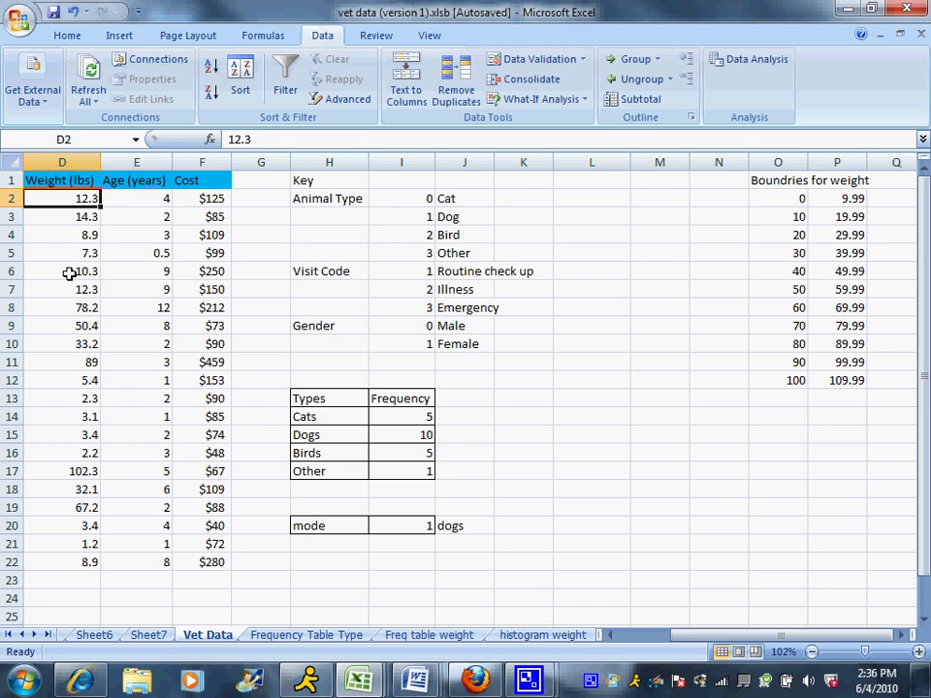
# Step: Explain the bin boundaries: lower limits 0, 10, 20 and upper limits 9.99 through 99.99
pyautogui.click(767, 199)
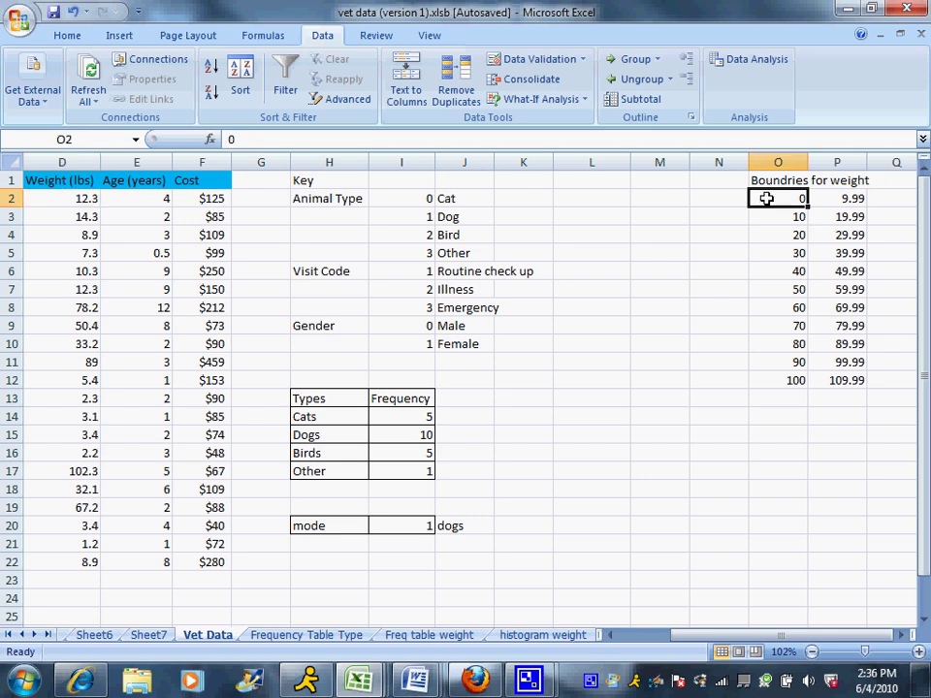
pyautogui.click(833, 198)
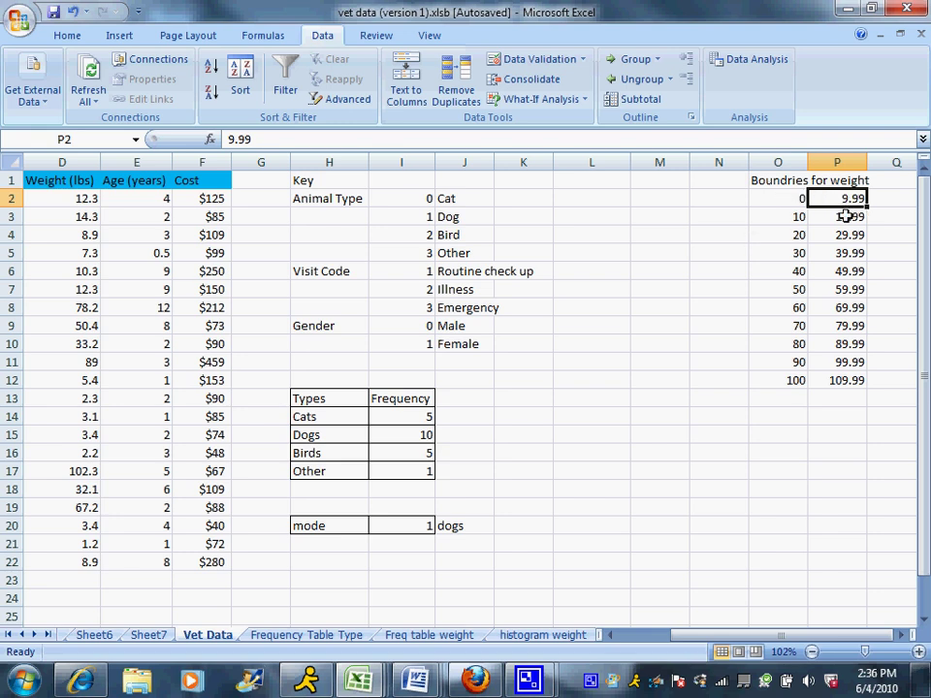
pyautogui.click(800, 198)
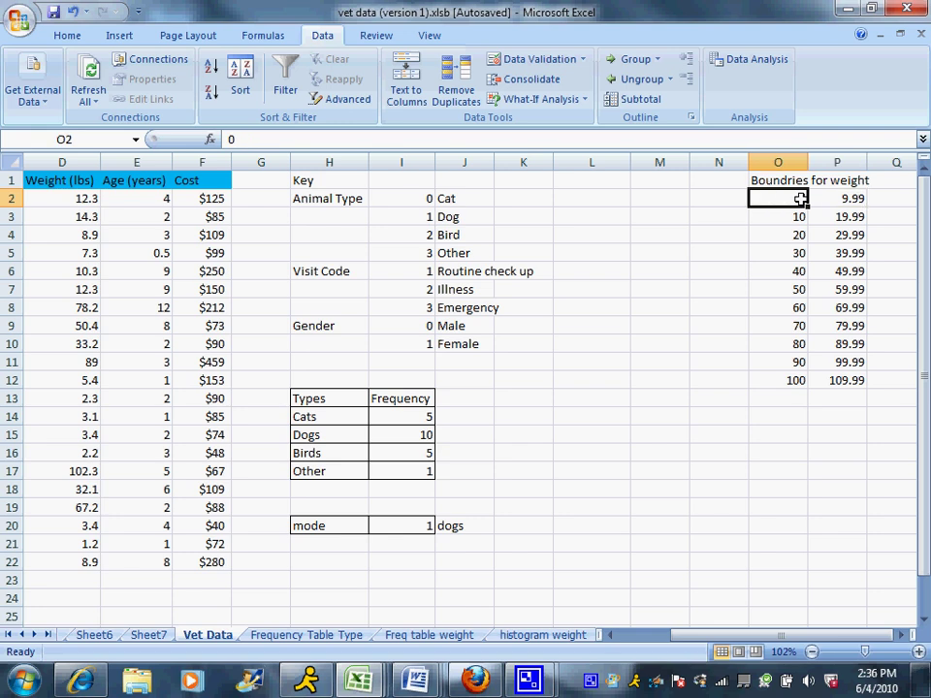
pyautogui.click(799, 215)
pyautogui.click(797, 235)
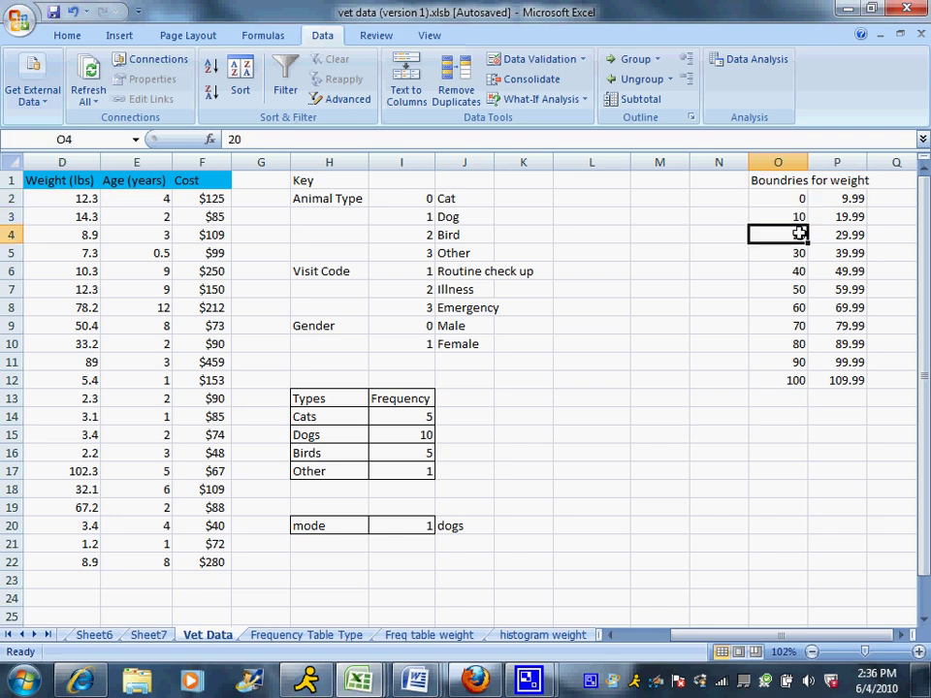
pyautogui.click(800, 196)
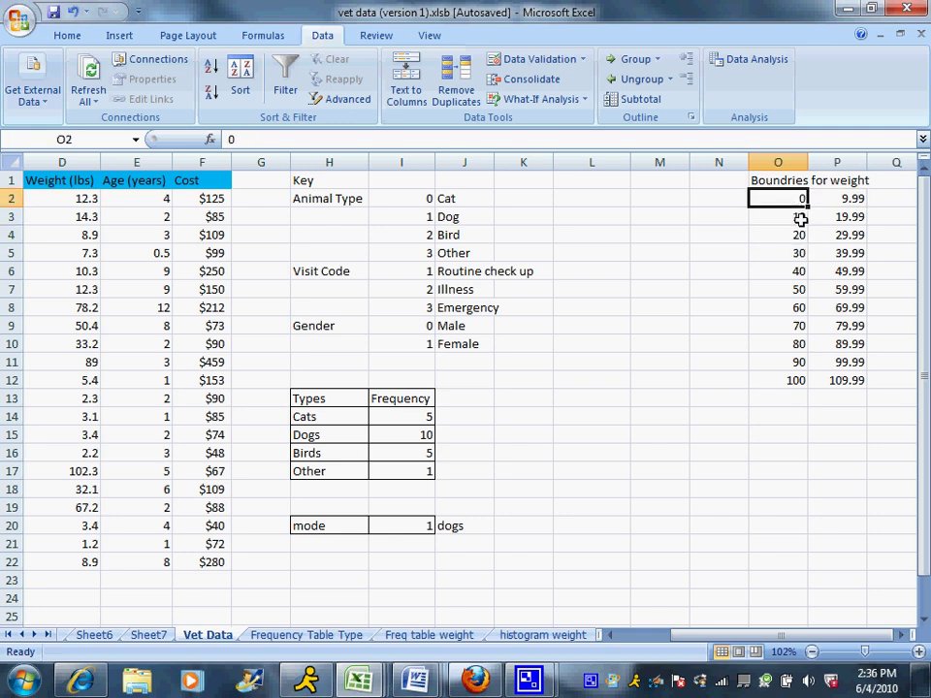
pyautogui.click(801, 218)
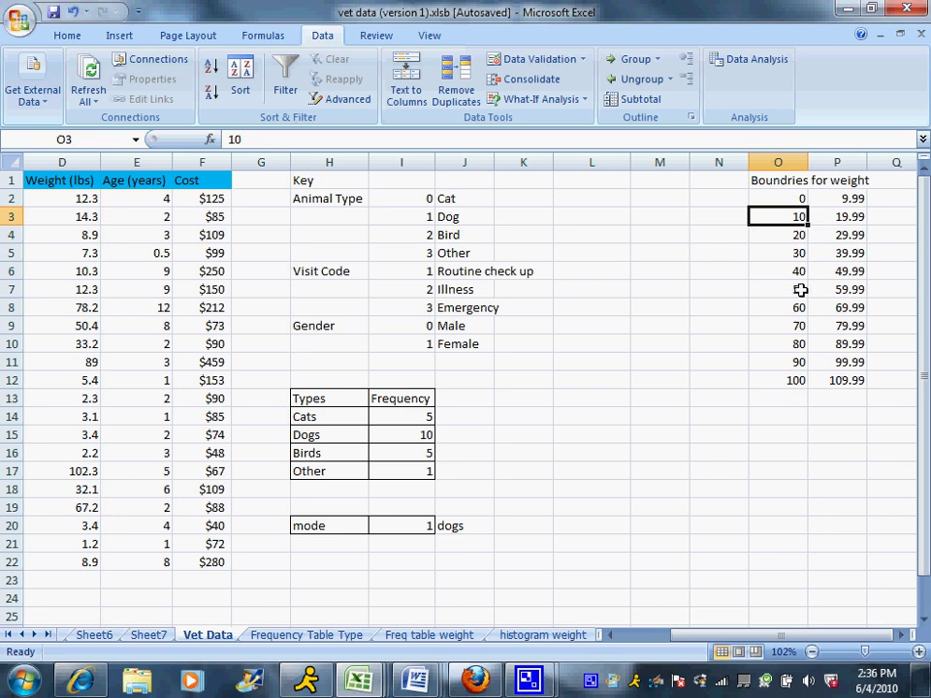
pyautogui.click(847, 198)
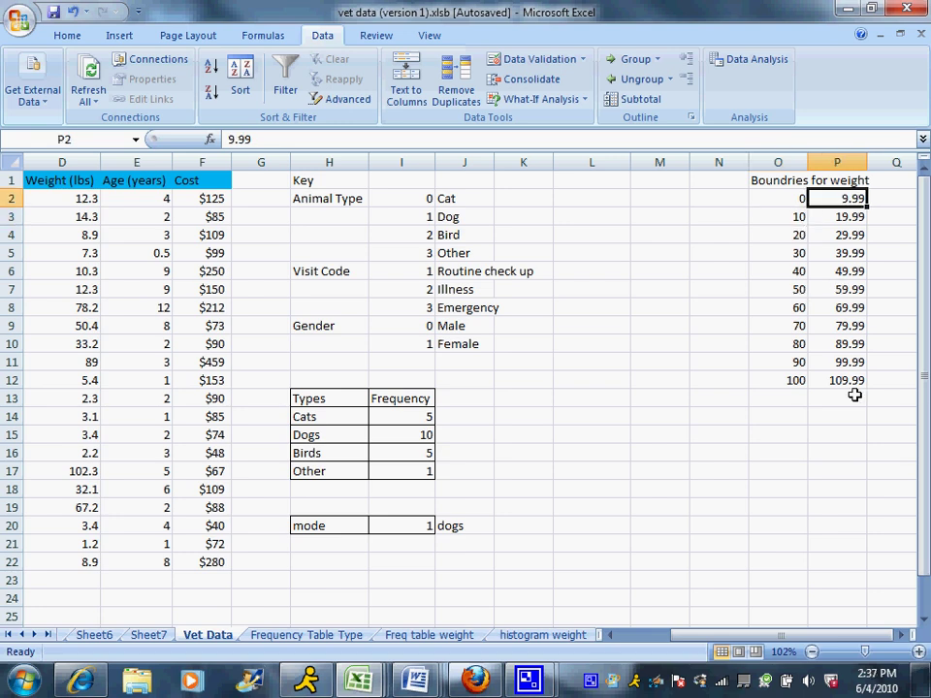
pyautogui.click(793, 195)
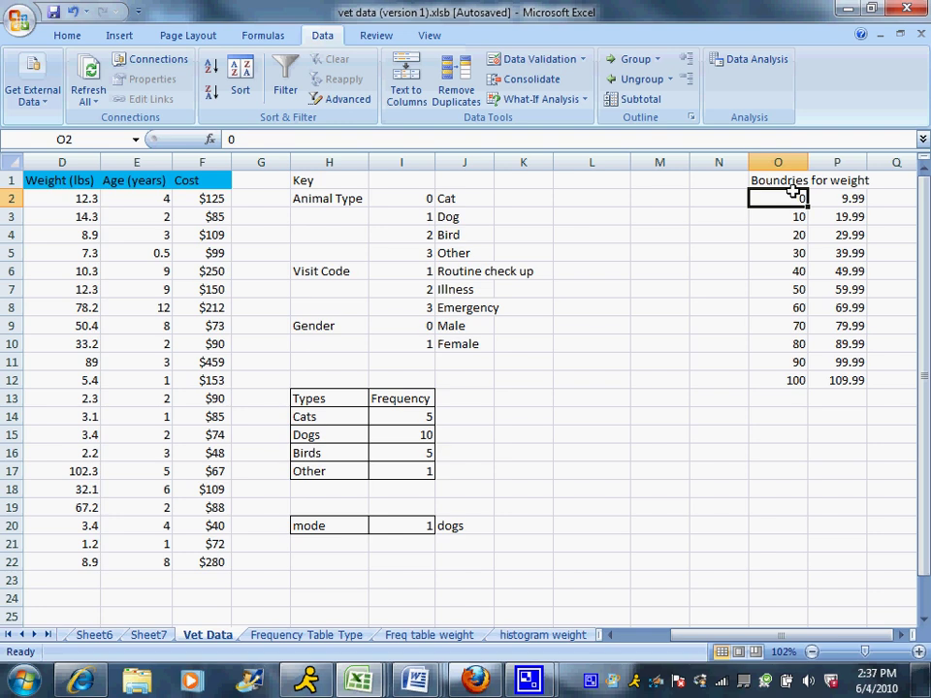
pyautogui.click(845, 199)
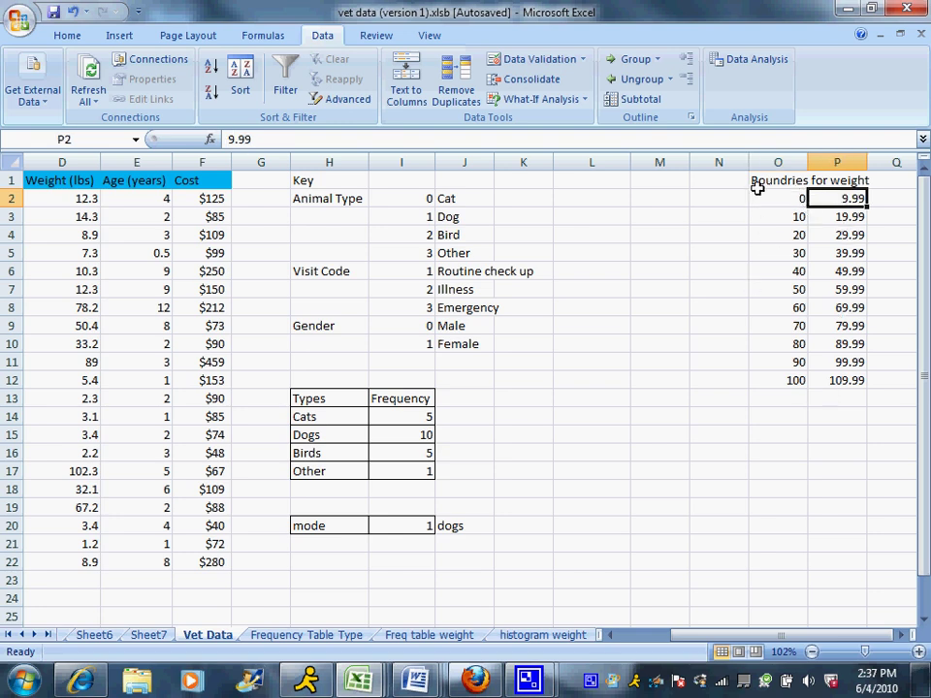
pyautogui.click(853, 362)
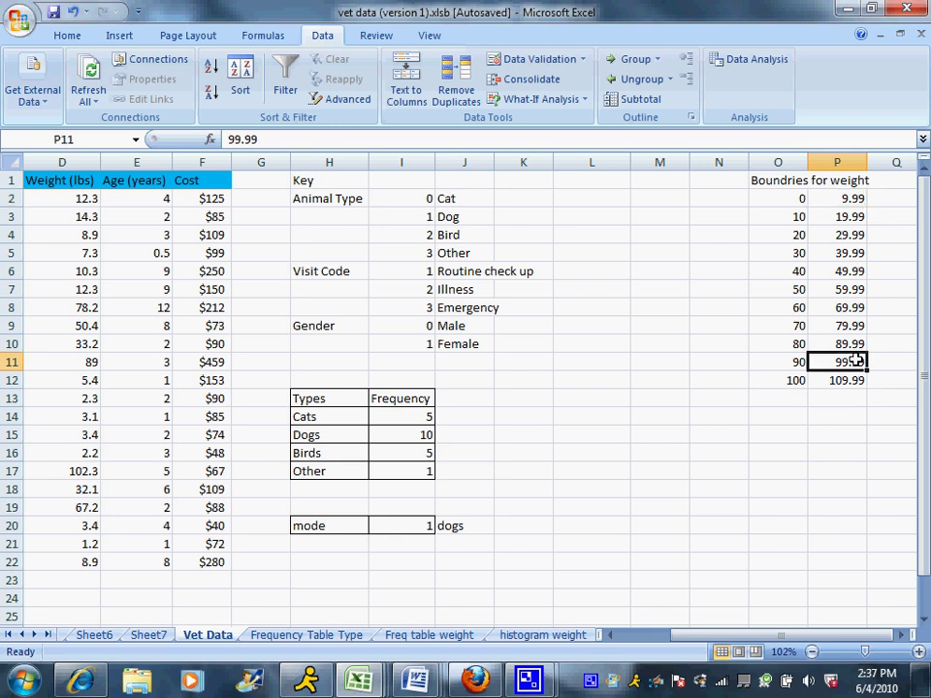
# Step: Compare the heaviest weight 102.3 and the 3.4 weight with the last lower boundary 100
pyautogui.click(62, 469)
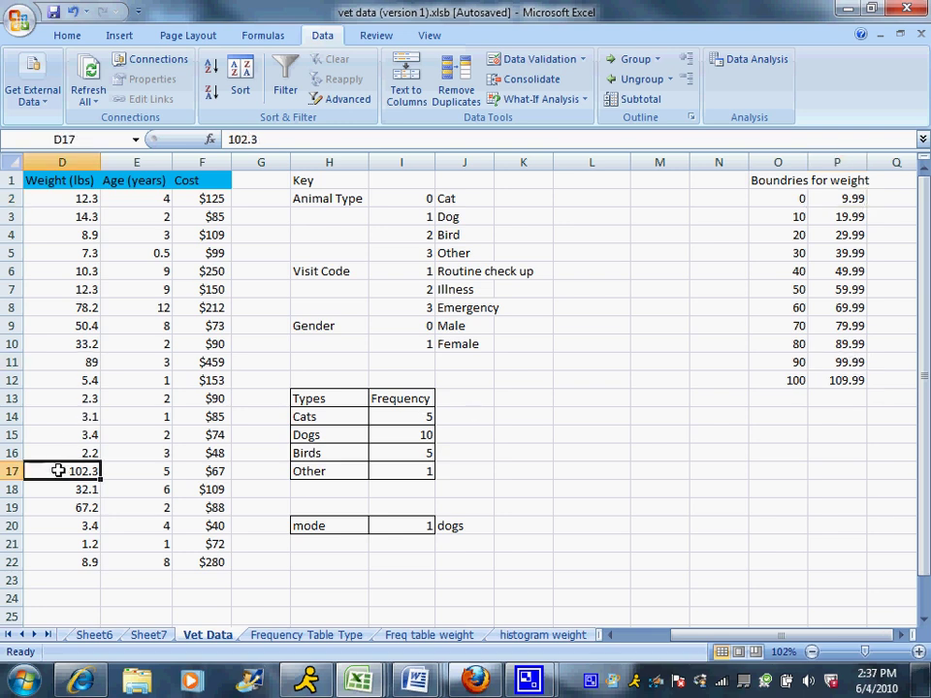
pyautogui.click(71, 521)
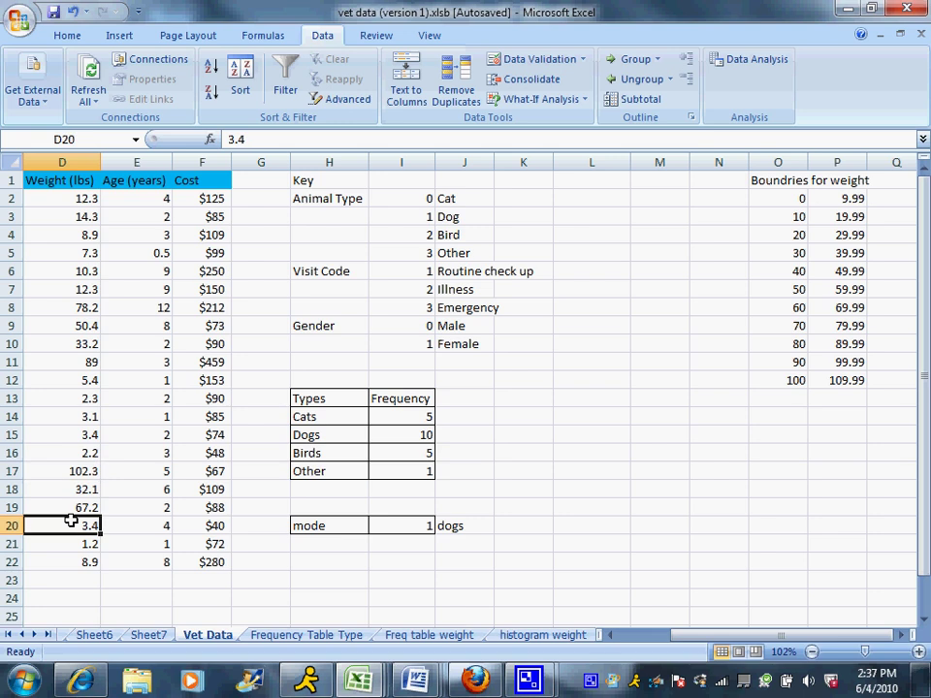
pyautogui.click(83, 471)
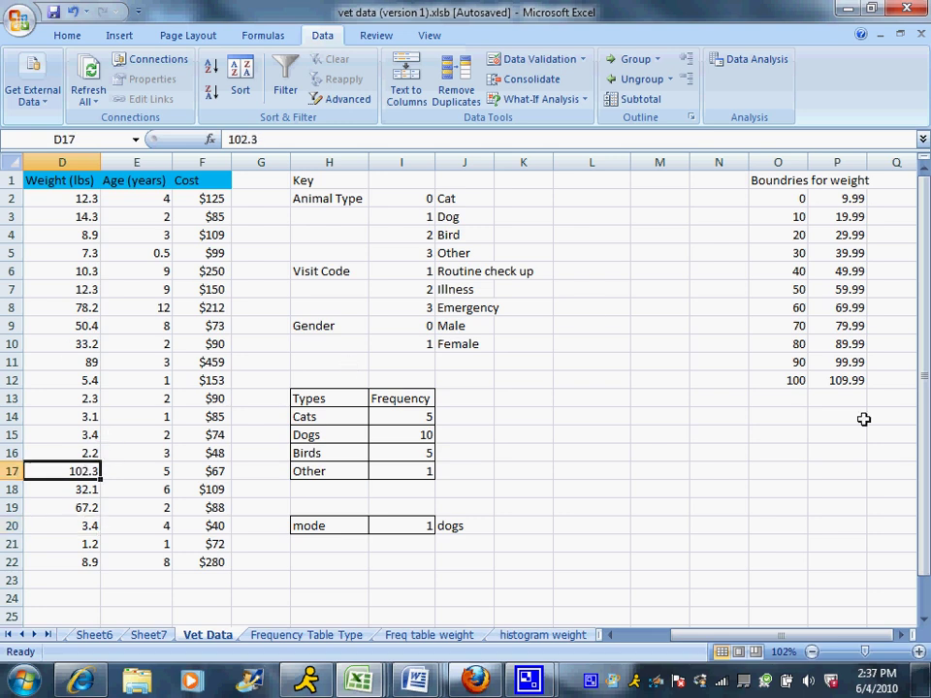
pyautogui.click(777, 378)
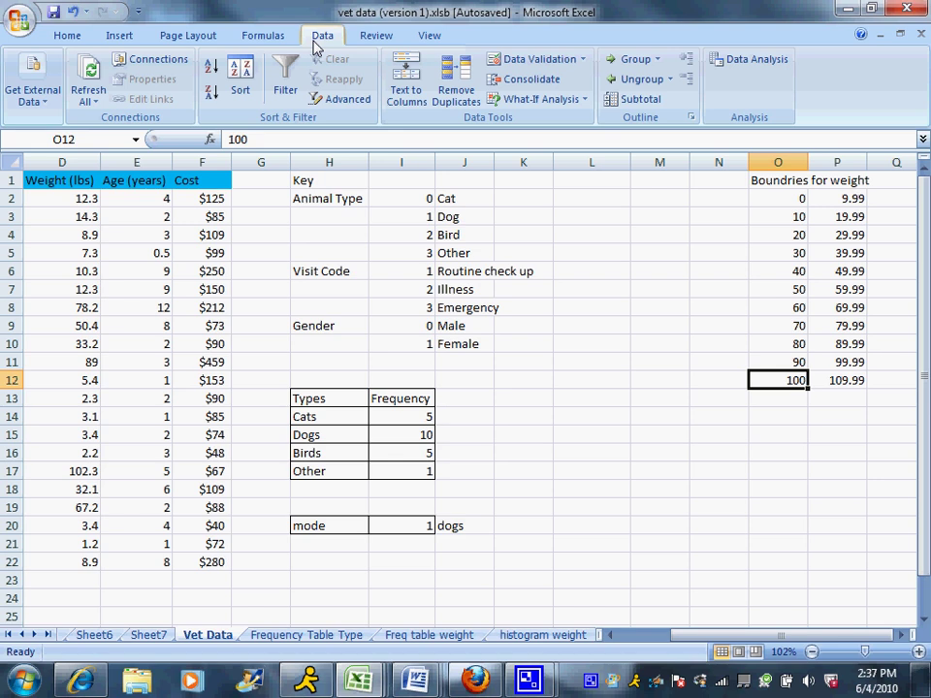
# Step: Launch the Histogram tool from the Data Analysis list
pyautogui.click(781, 64)
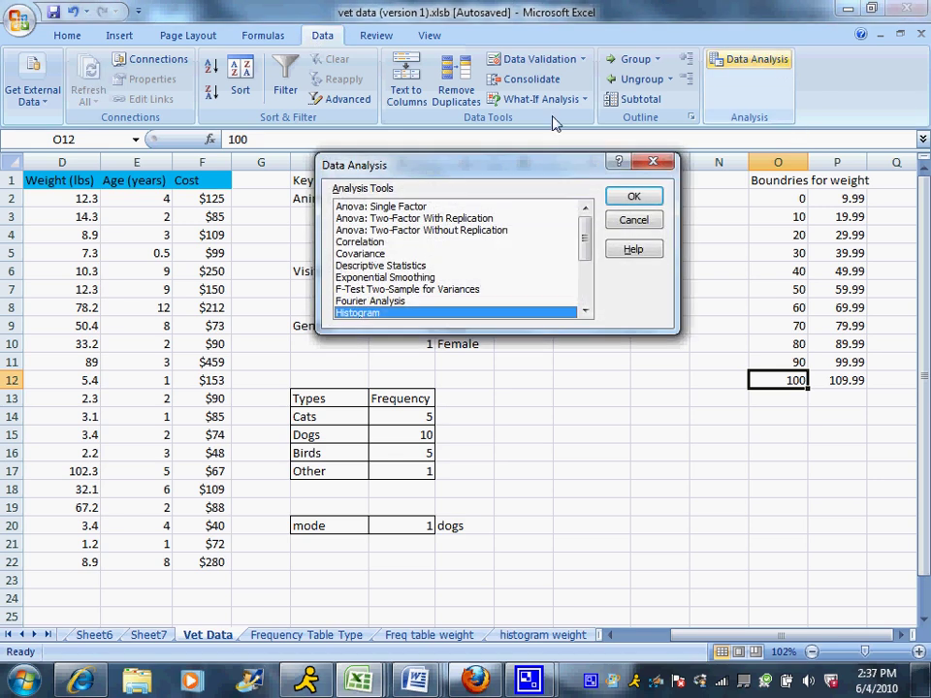
pyautogui.moveTo(586, 242); pyautogui.dragTo(586, 282)
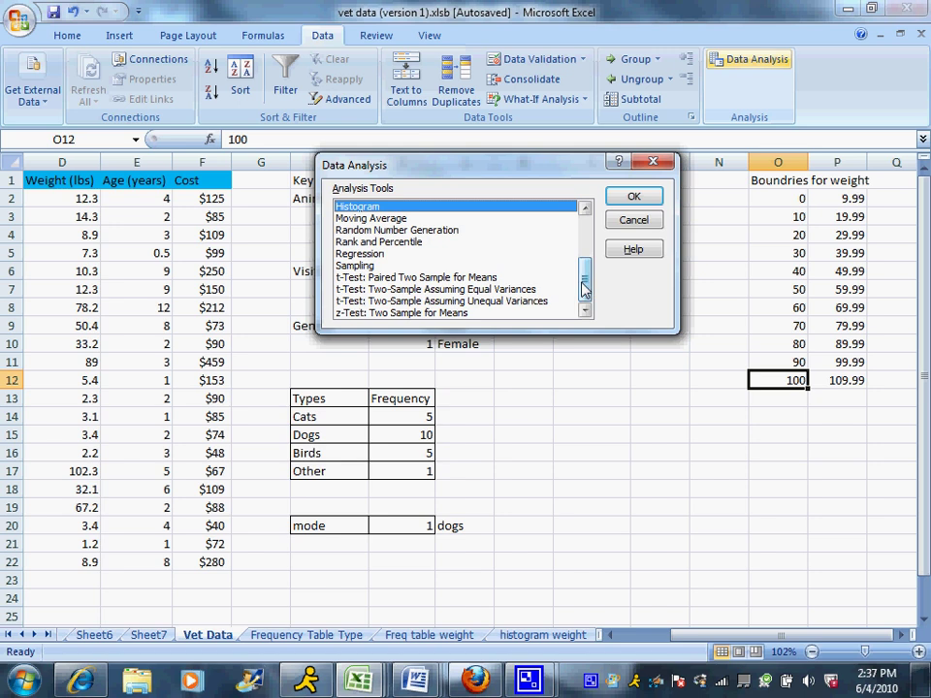
pyautogui.click(621, 197)
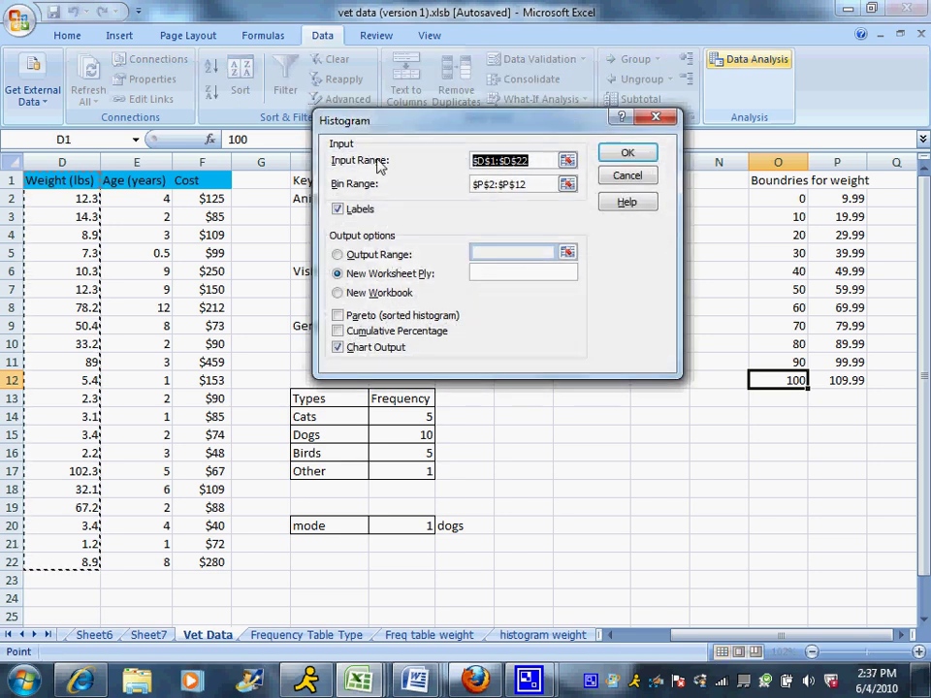
# Step: Set the histogram input range to the weights $D$2:$D$22
pyautogui.moveTo(64, 194); pyautogui.dragTo(84, 560)
pyautogui.click(83, 558)
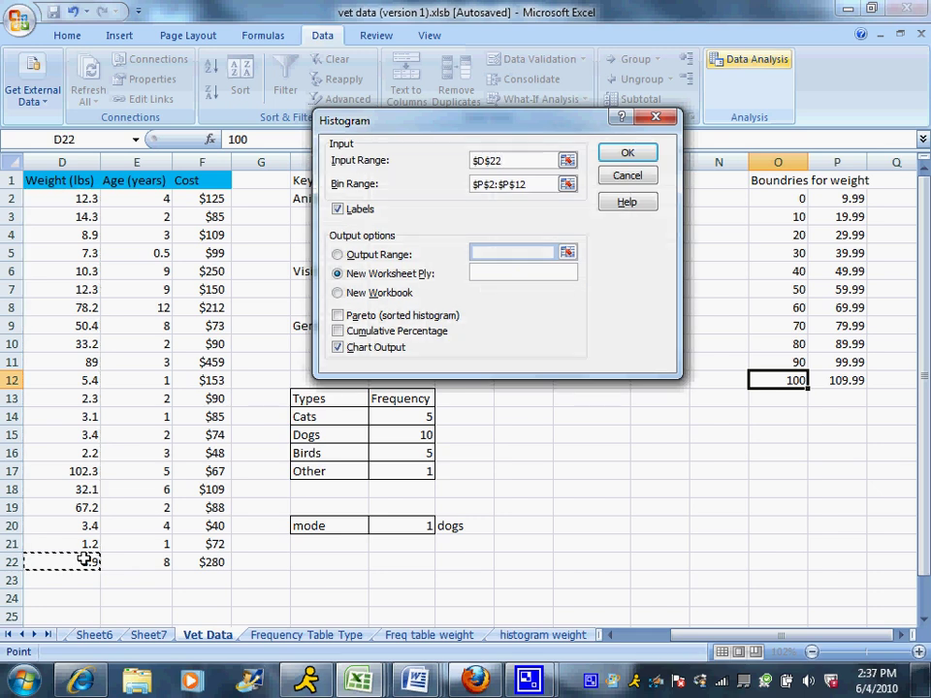
pyautogui.moveTo(86, 204); pyautogui.dragTo(68, 569)
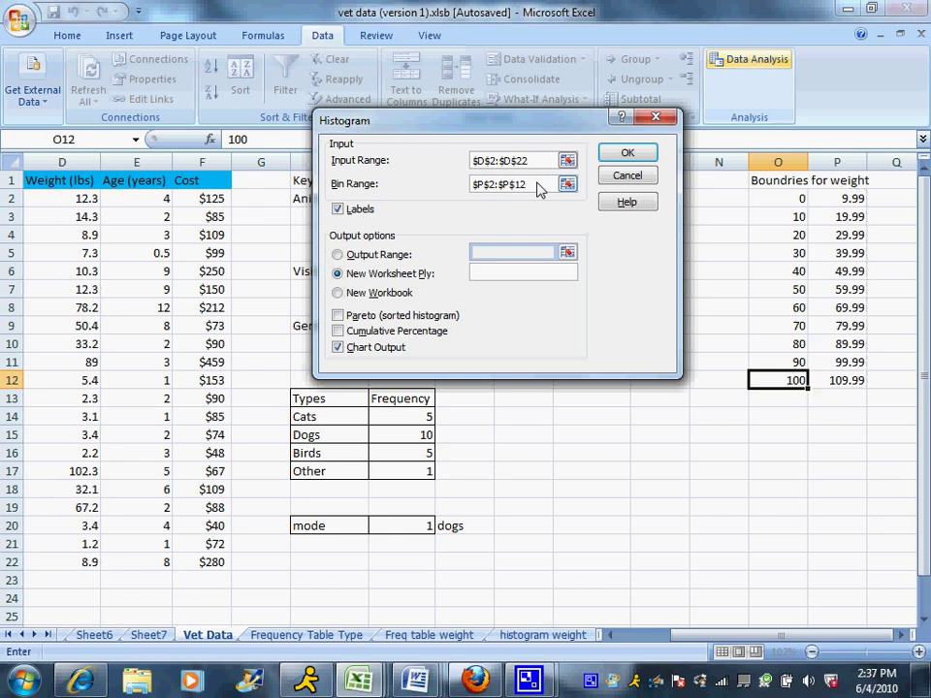
# Step: Set bin range $P$2:$P$12, untick Labels, and output the histogram to a new sheet
pyautogui.moveTo(536, 184); pyautogui.dragTo(459, 173)
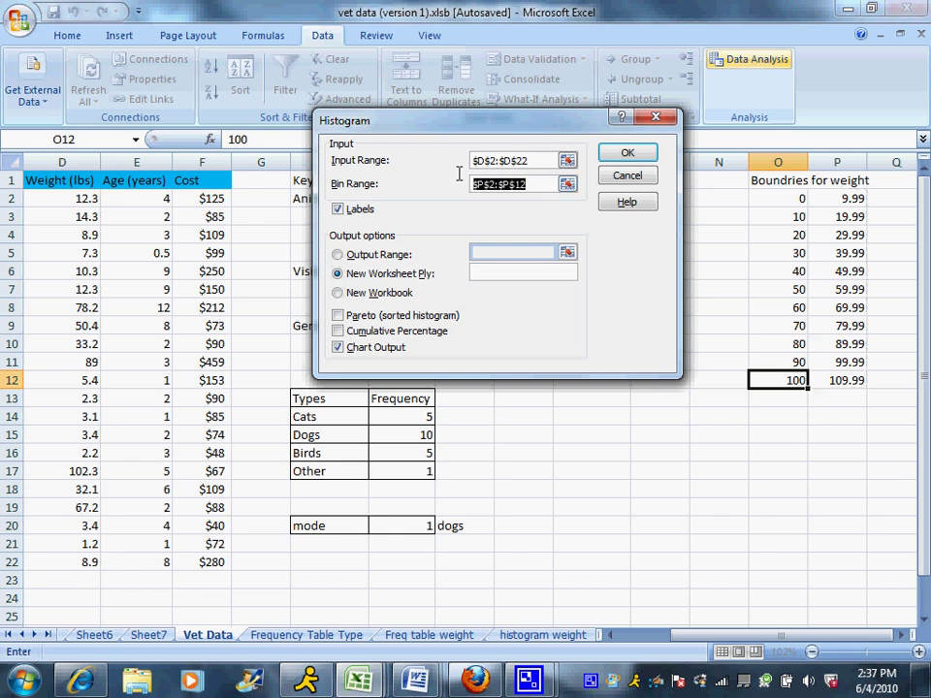
pyautogui.click(853, 196)
pyautogui.moveTo(853, 197); pyautogui.dragTo(834, 373)
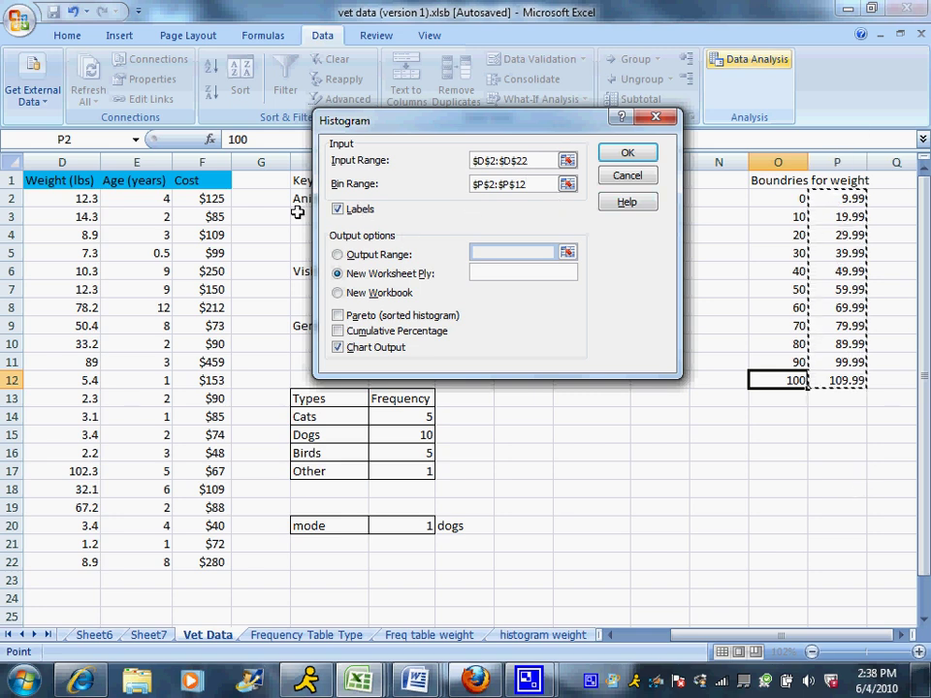
pyautogui.click(339, 210)
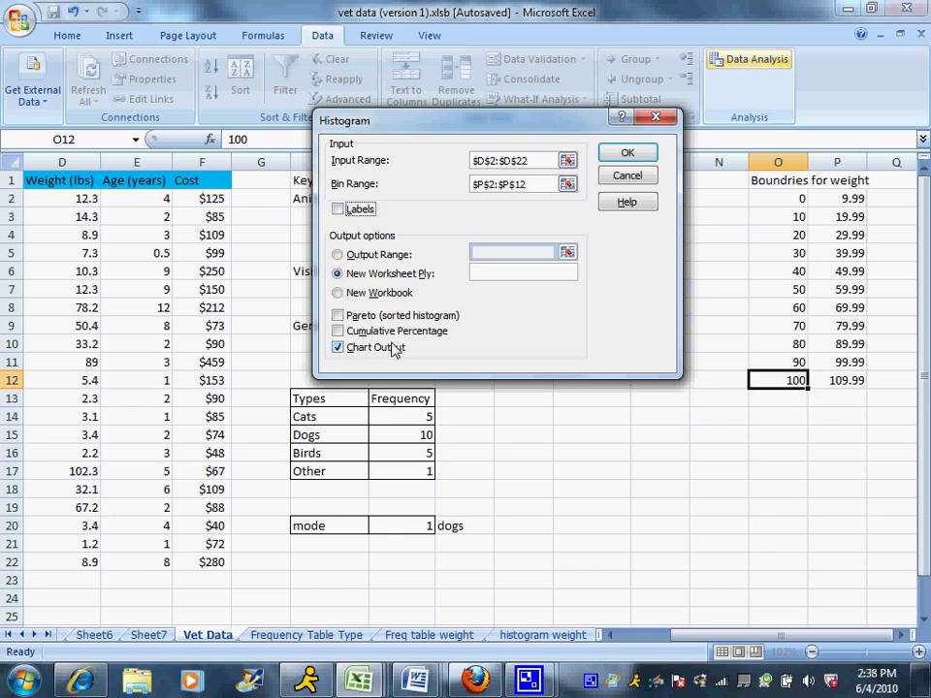
pyautogui.click(629, 155)
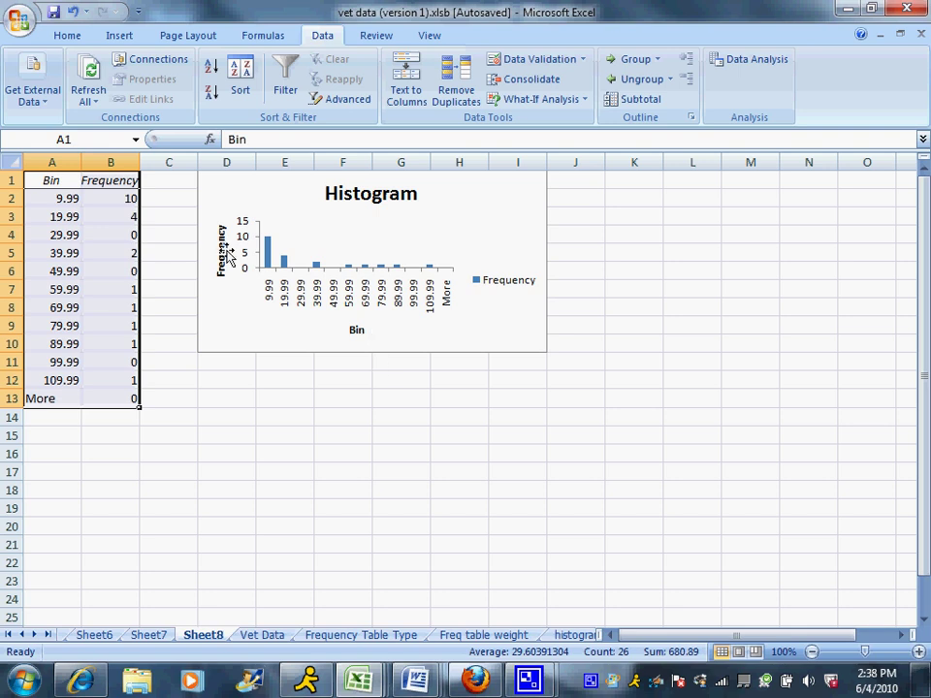
# Step: Rename the Bin axis title to 'Weight'
pyautogui.click(367, 330)
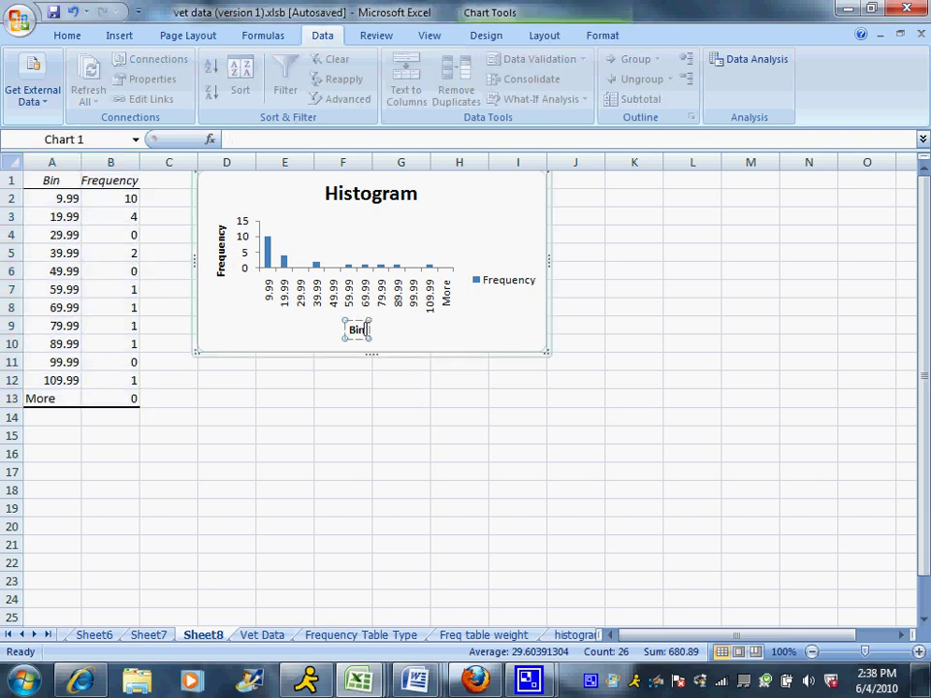
pyautogui.doubleClick(351, 330)
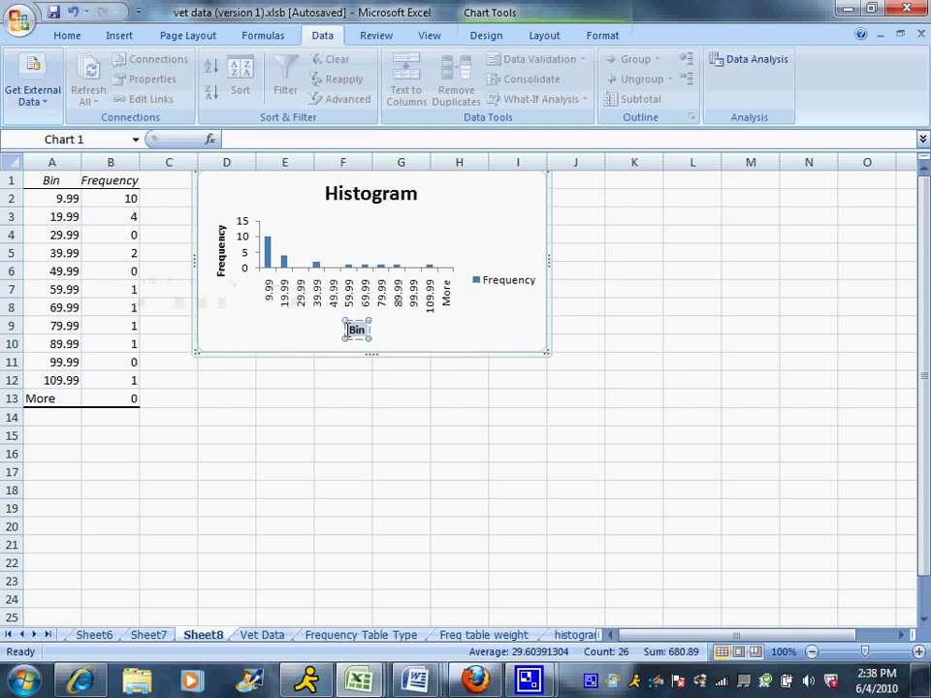
pyautogui.write('Weight')
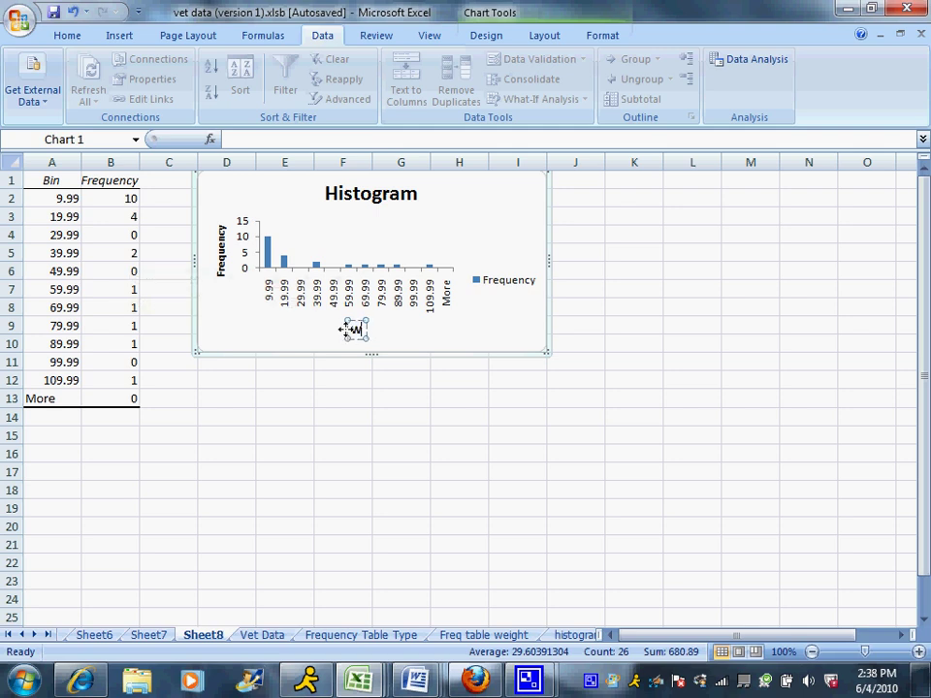
# Step: Change the chart title to 'Histogram for animal weight'
pyautogui.click(391, 194)
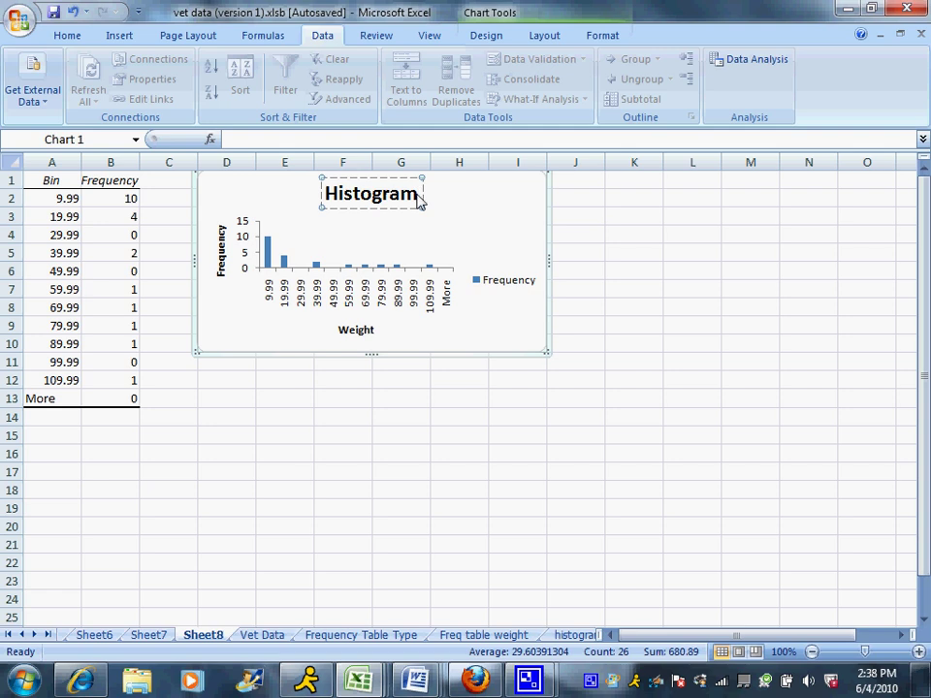
pyautogui.write('for')
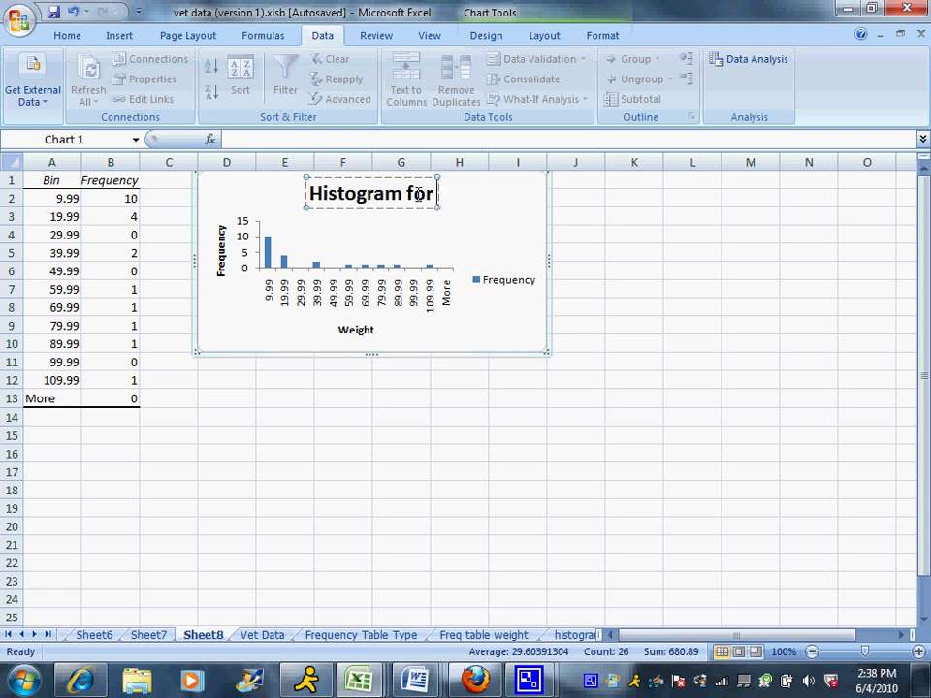
pyautogui.write(' animal weight')
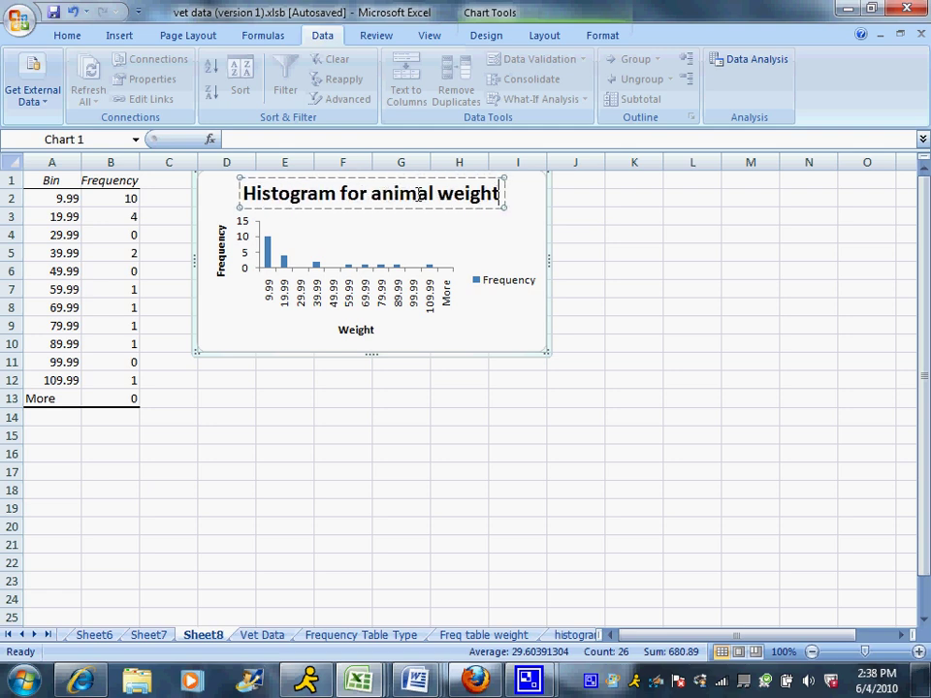
pyautogui.click(268, 262)
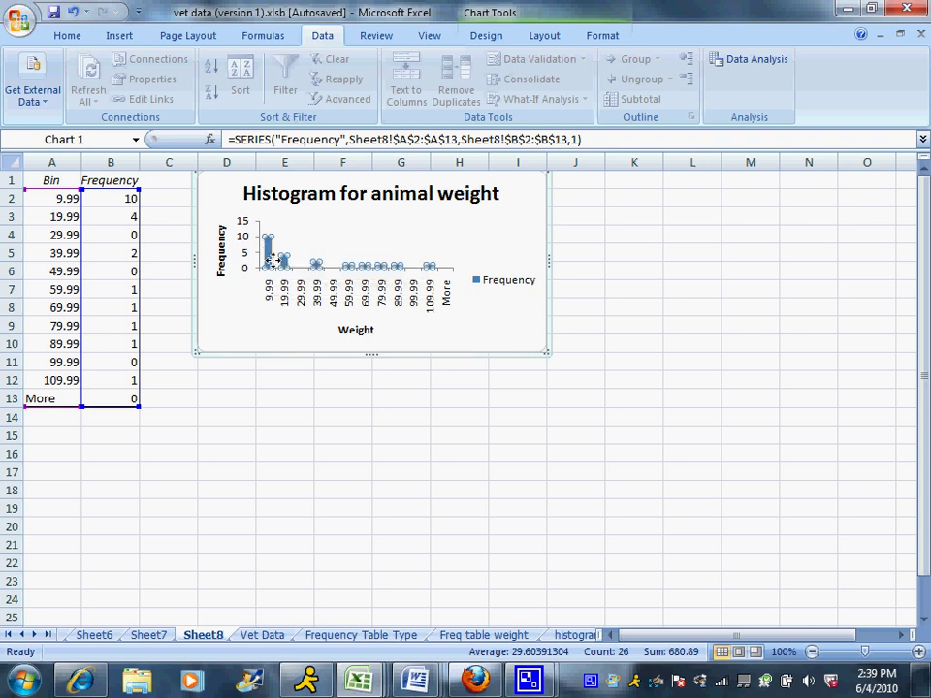
# Step: Set the data series gap width to 0% so the histogram bars touch
pyautogui.rightClick(268, 258)
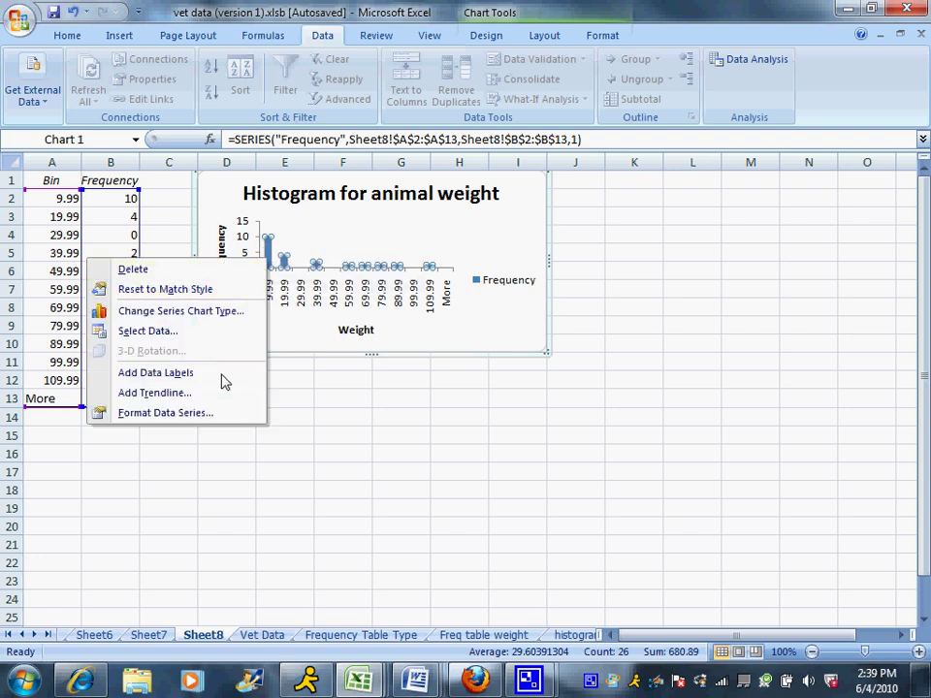
pyautogui.click(222, 414)
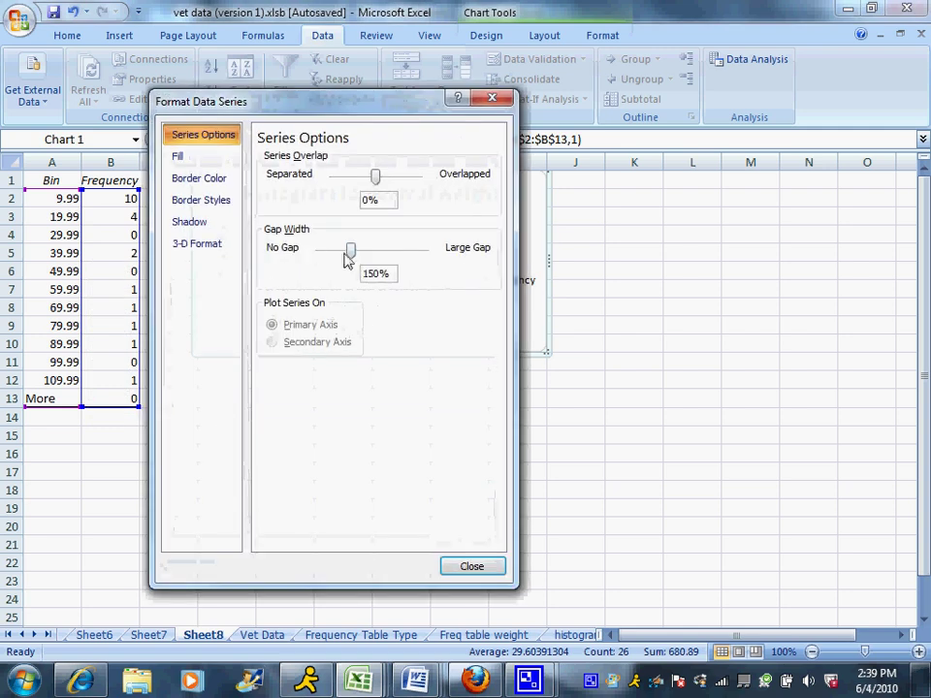
pyautogui.moveTo(346, 259); pyautogui.dragTo(317, 256)
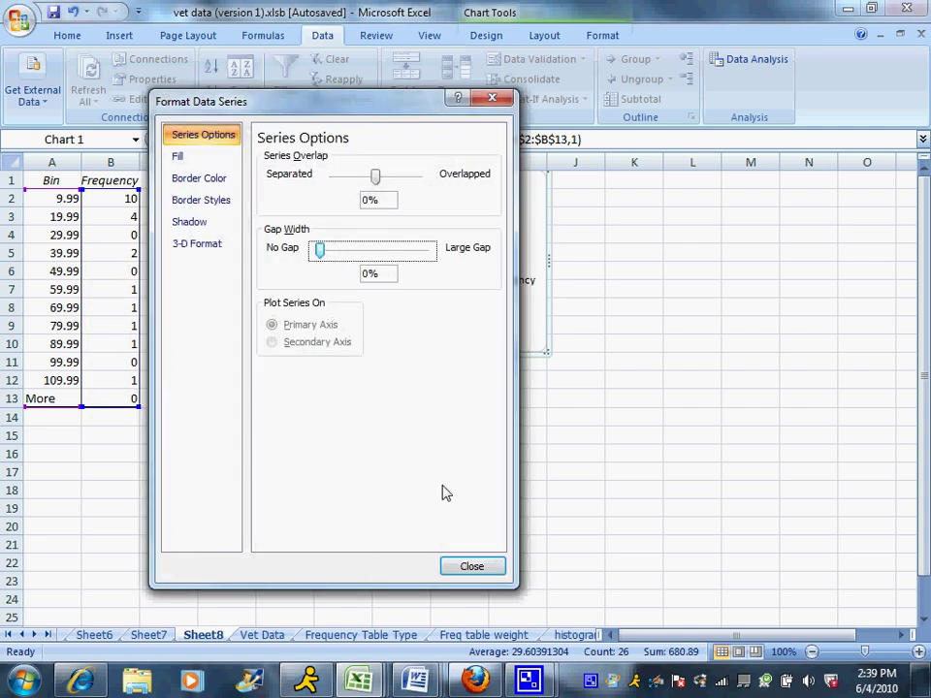
pyautogui.click(461, 564)
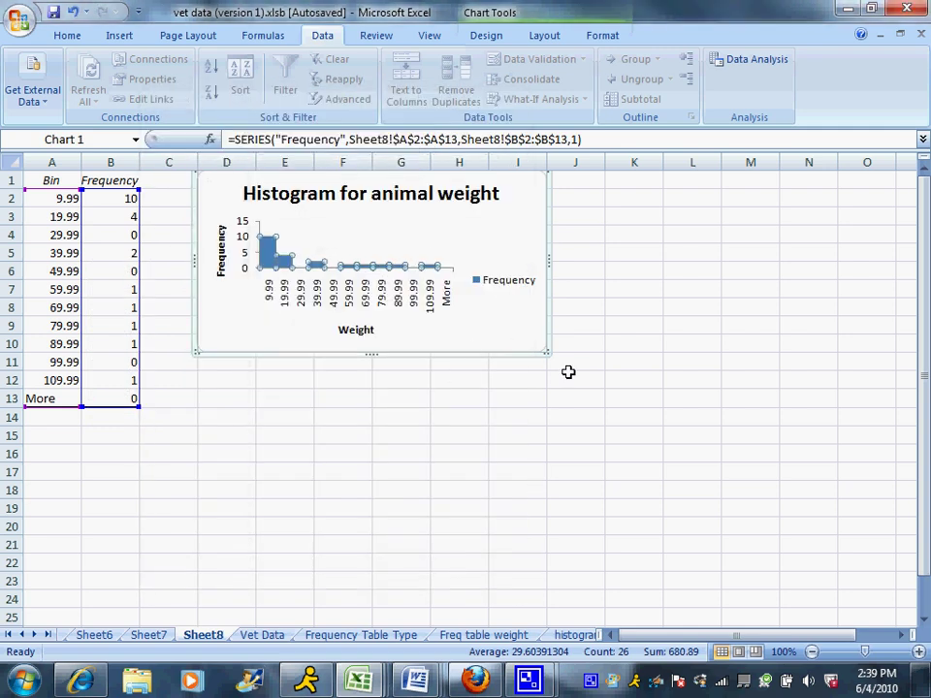
# Step: Enlarge the histogram chart to span columns D–L
pyautogui.moveTo(549, 354); pyautogui.dragTo(641, 498)
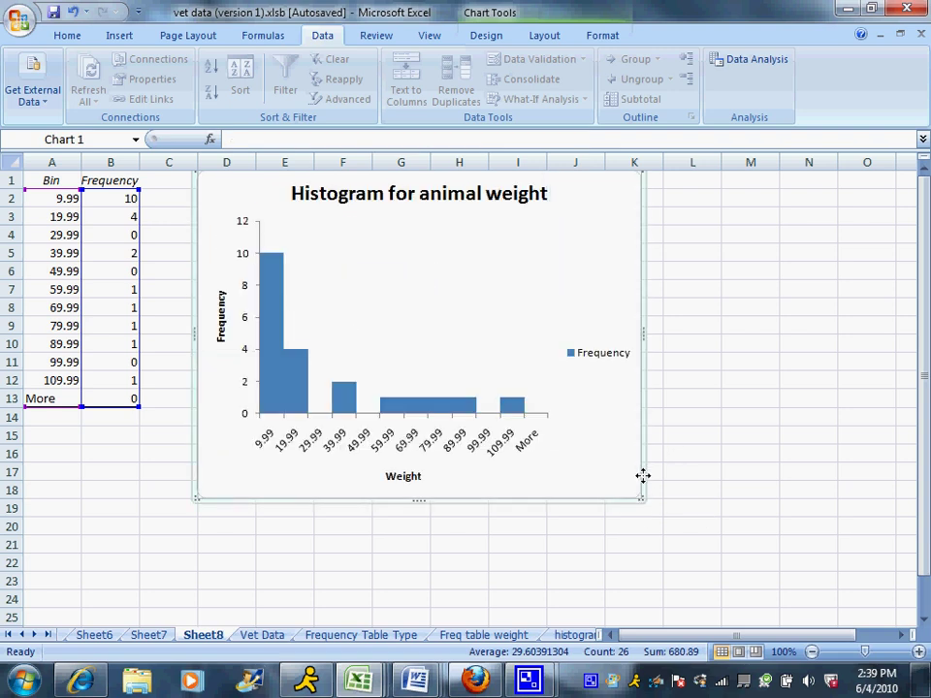
pyautogui.moveTo(641, 334); pyautogui.dragTo(694, 334)
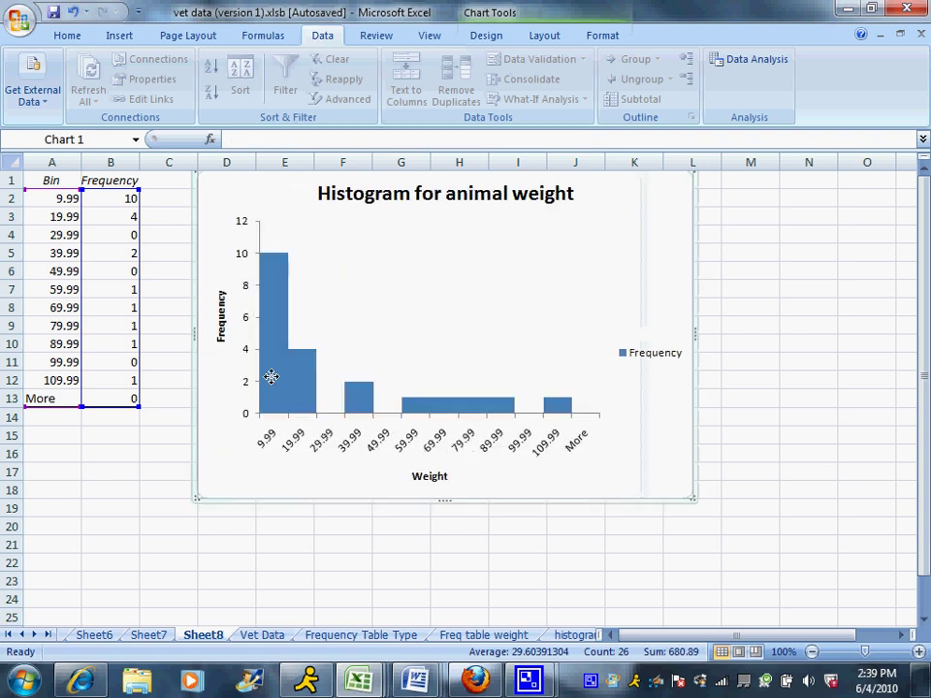
pyautogui.moveTo(43, 177); pyautogui.dragTo(91, 398)
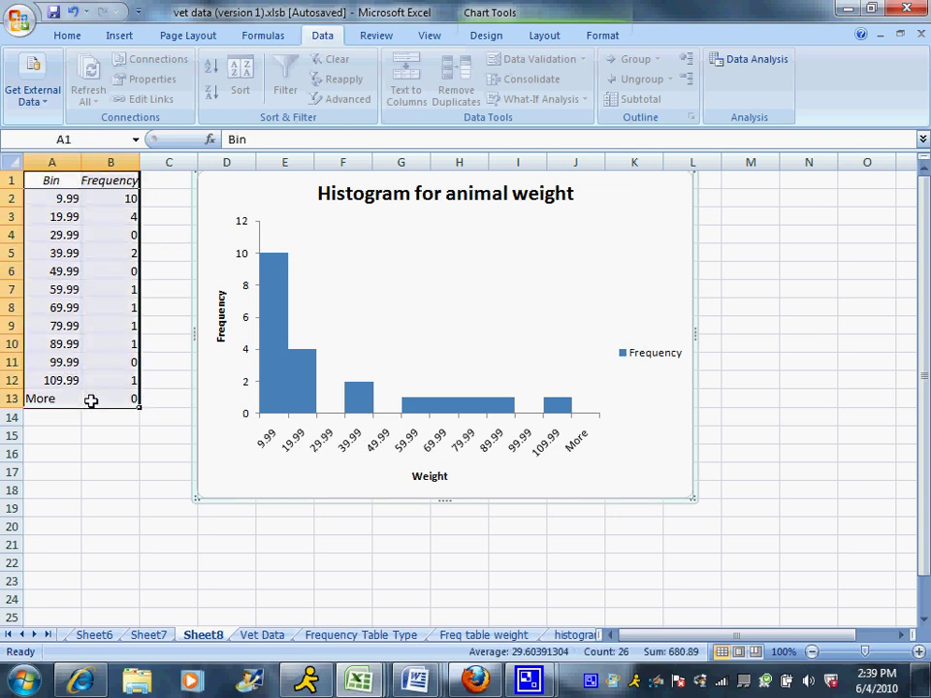
# Step: Give the Bin/Frequency table A1:B13 outline and inside borders, then copy it
pyautogui.rightClick(97, 337)
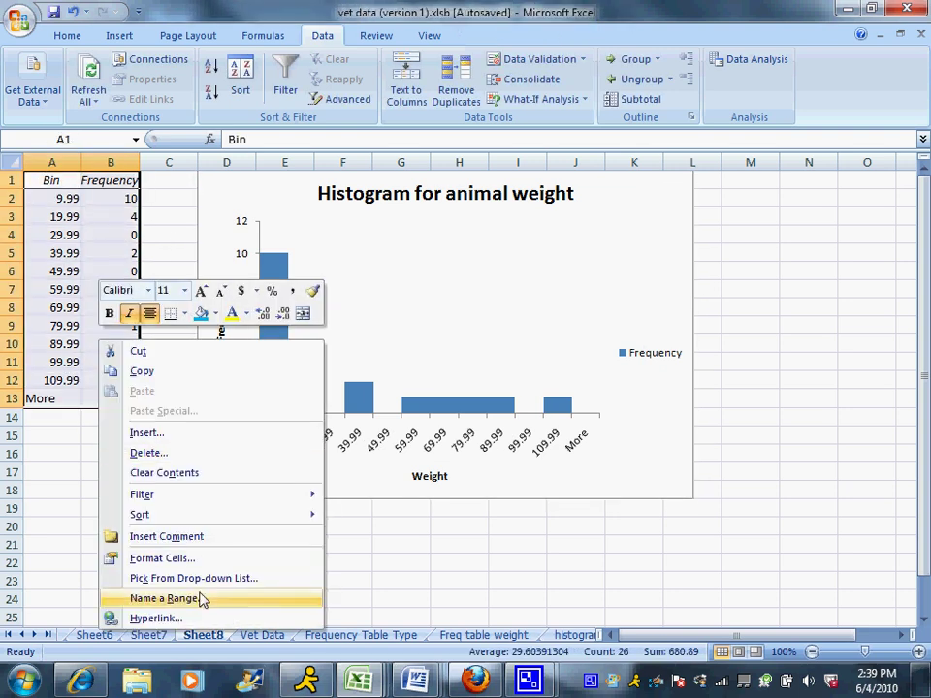
pyautogui.click(206, 560)
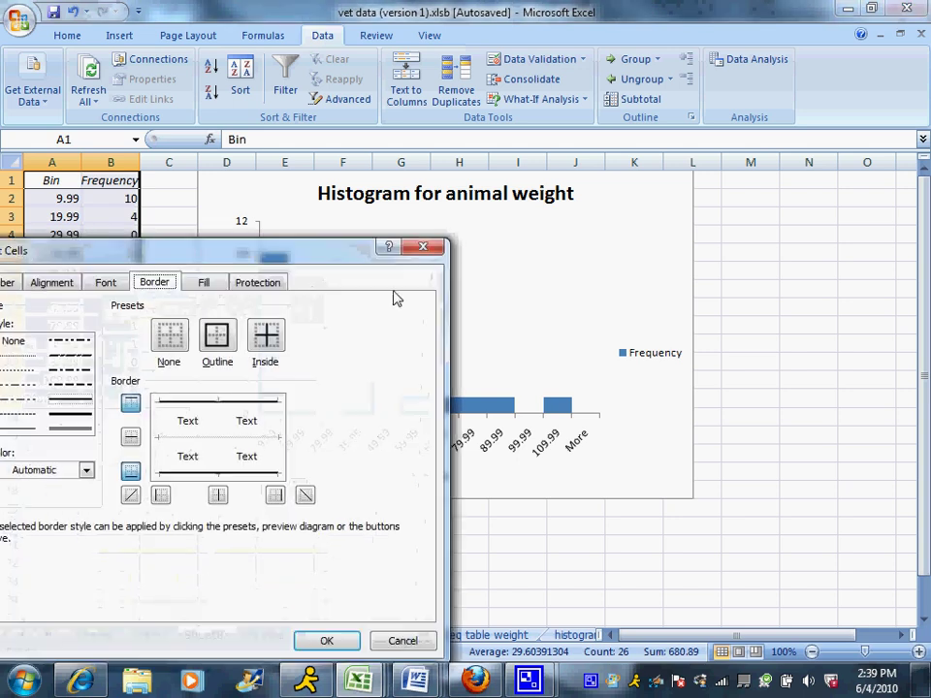
pyautogui.click(219, 340)
pyautogui.click(265, 340)
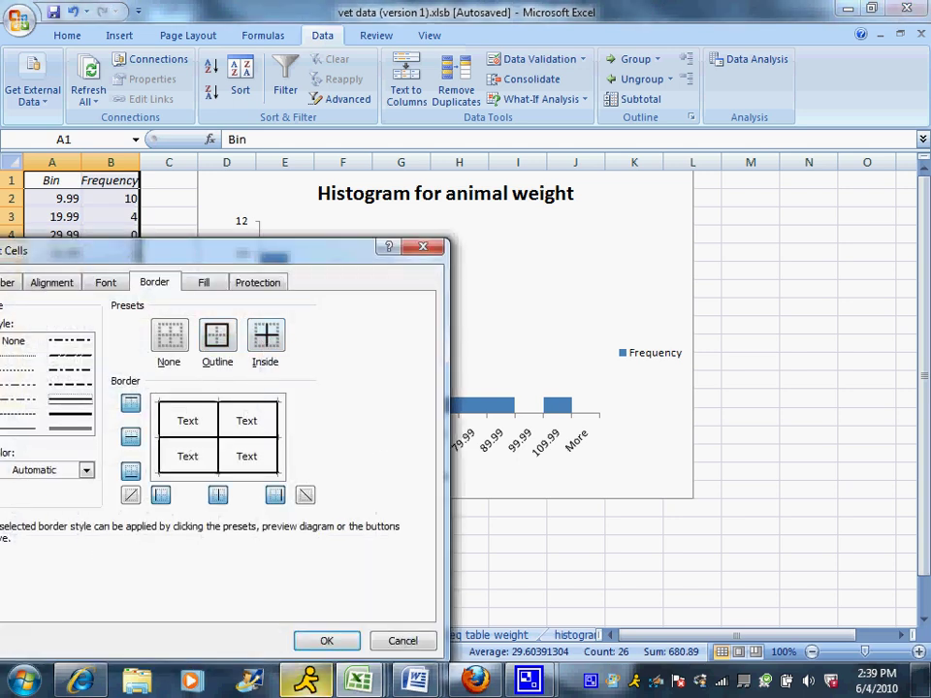
pyautogui.click(303, 641)
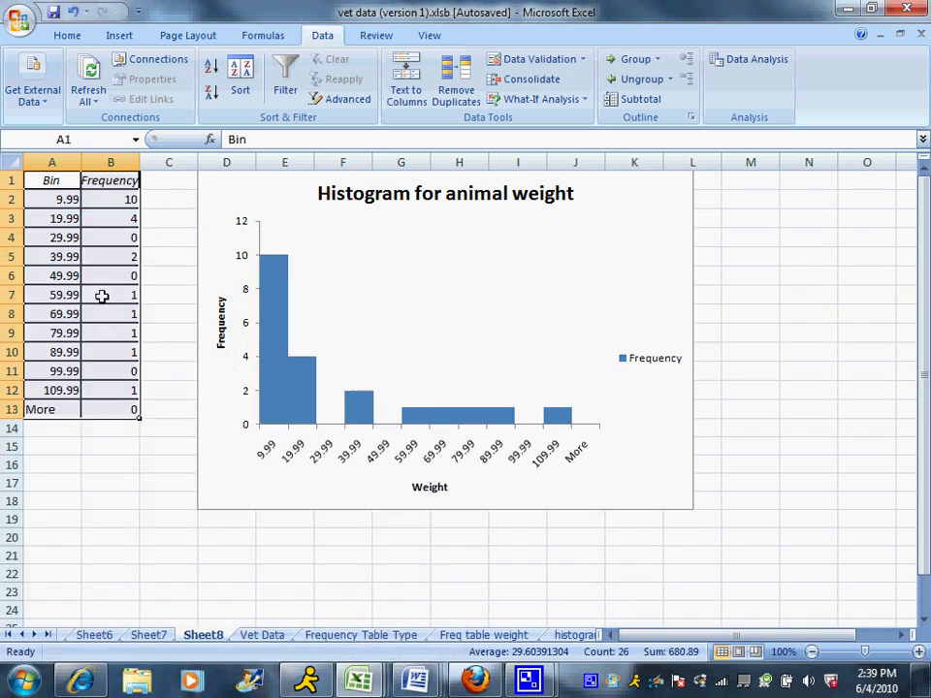
pyautogui.rightClick(101, 296)
pyautogui.click(145, 328)
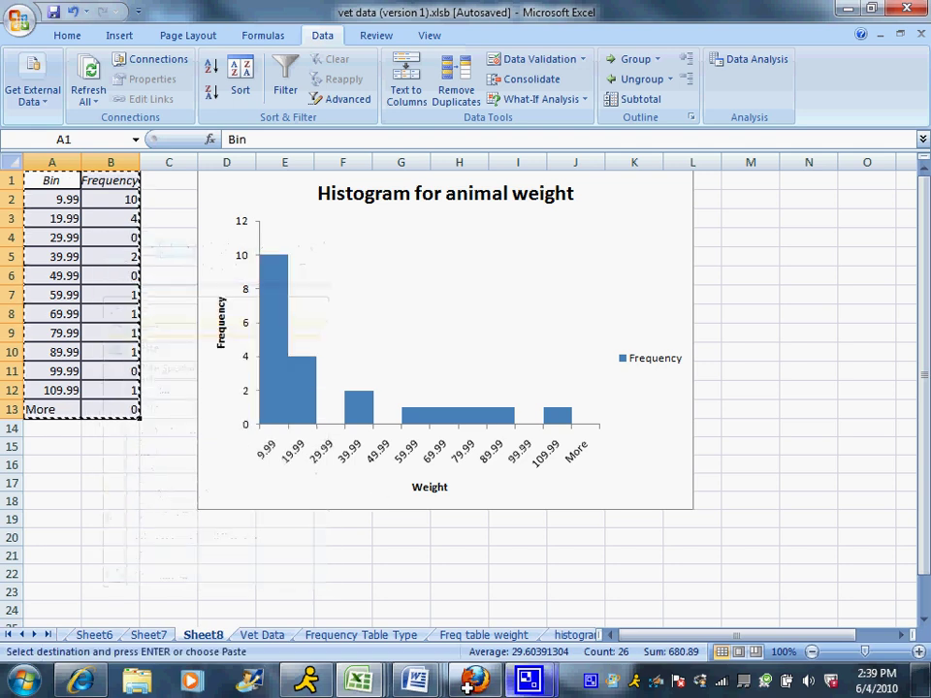
# Step: Paste the bordered frequency table below the mode table in Document11
pyautogui.moveTo(415, 679)
pyautogui.click(621, 594)
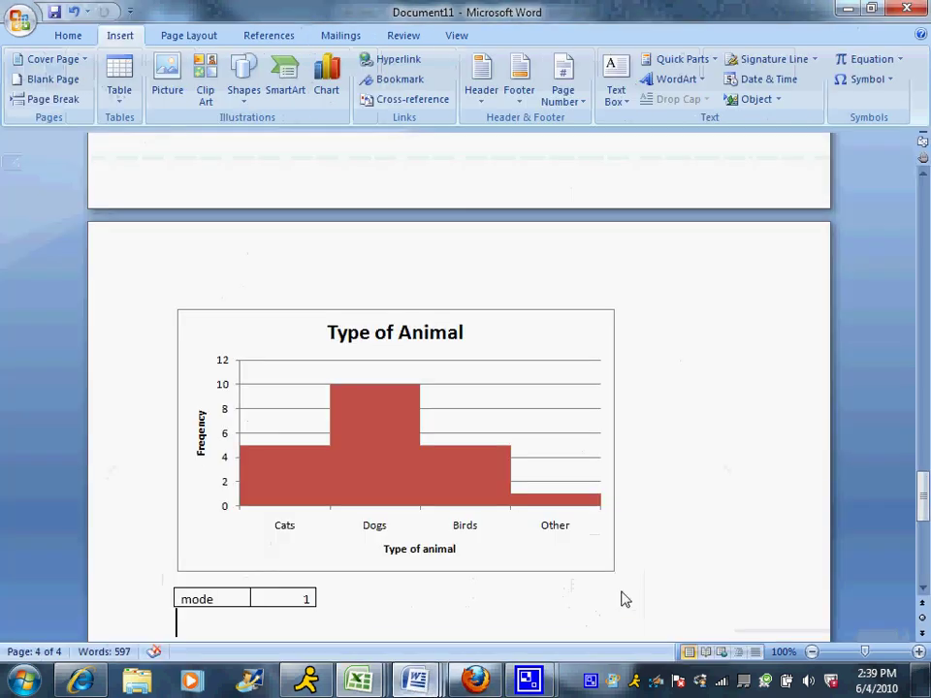
pyautogui.rightClick(199, 627)
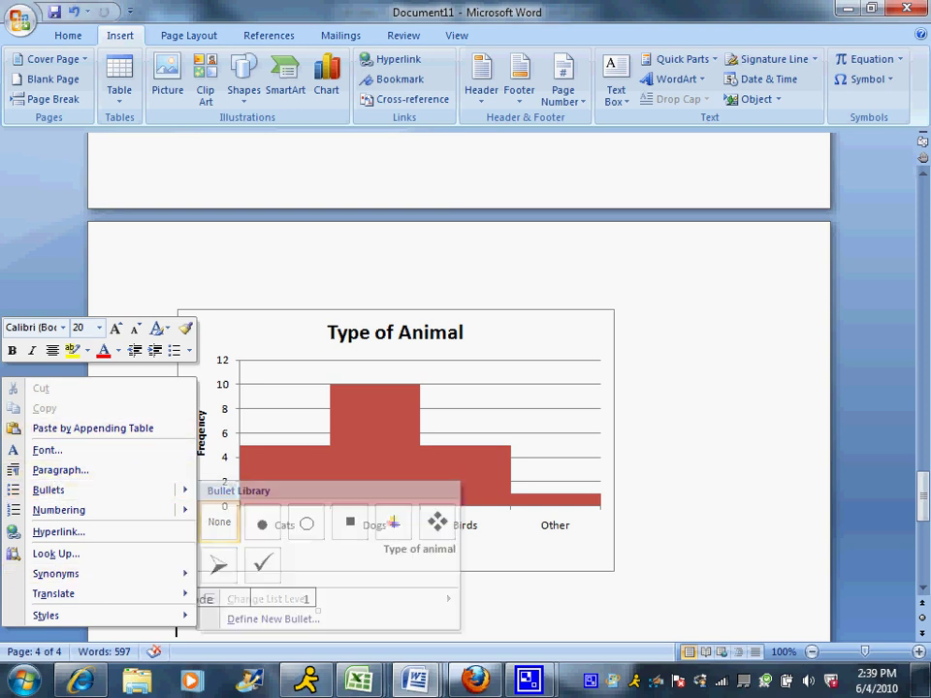
pyautogui.click(480, 613)
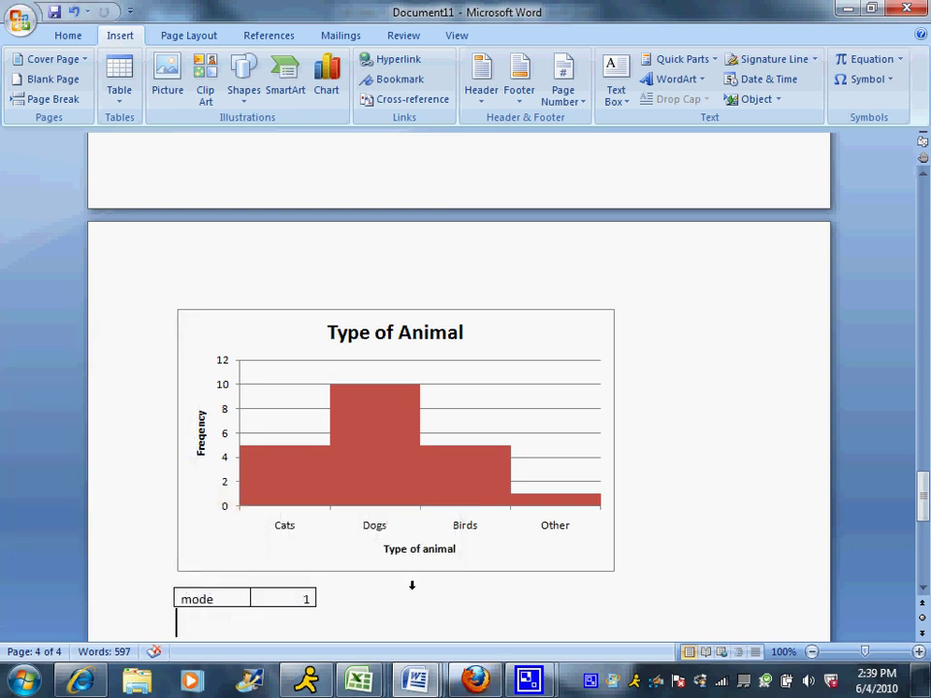
pyautogui.scroll(-1, 411, 585)
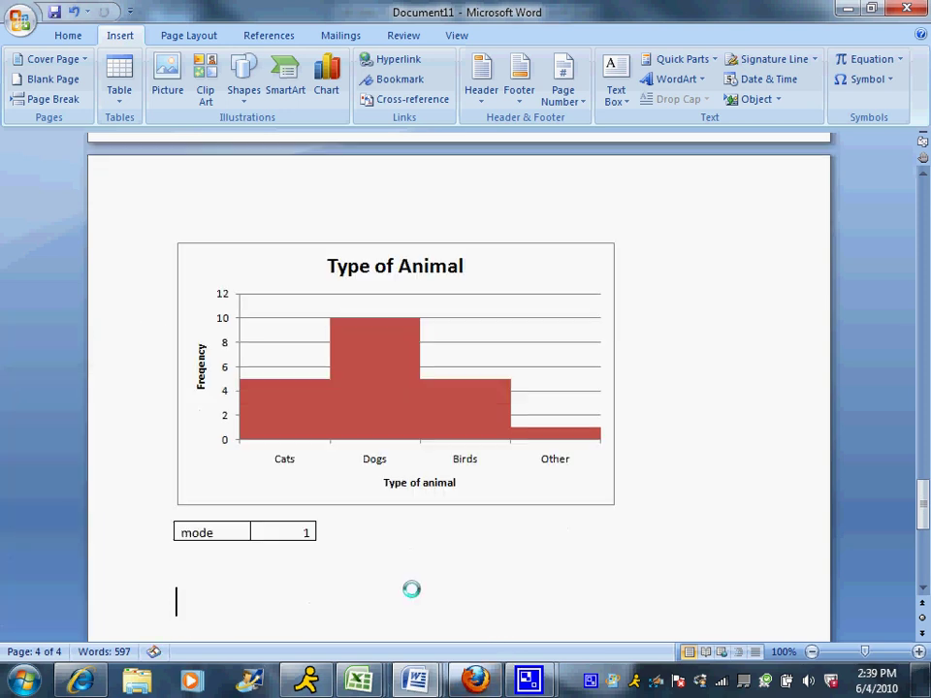
pyautogui.rightClick(206, 595)
pyautogui.click(54, 396)
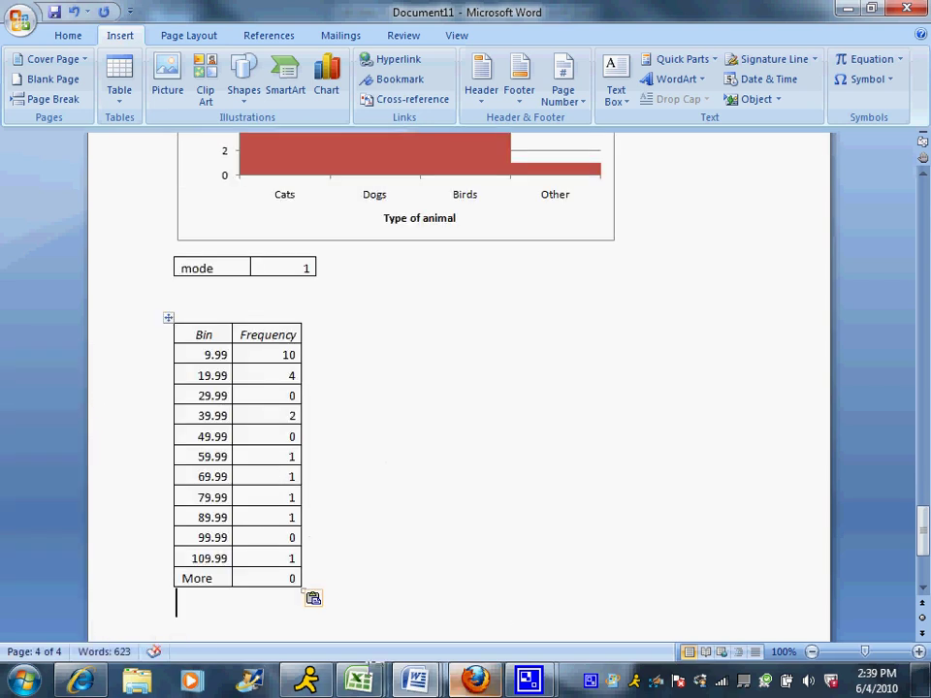
# Step: Copy the whole histogram chart from the vet data workbook
pyautogui.moveTo(359, 685)
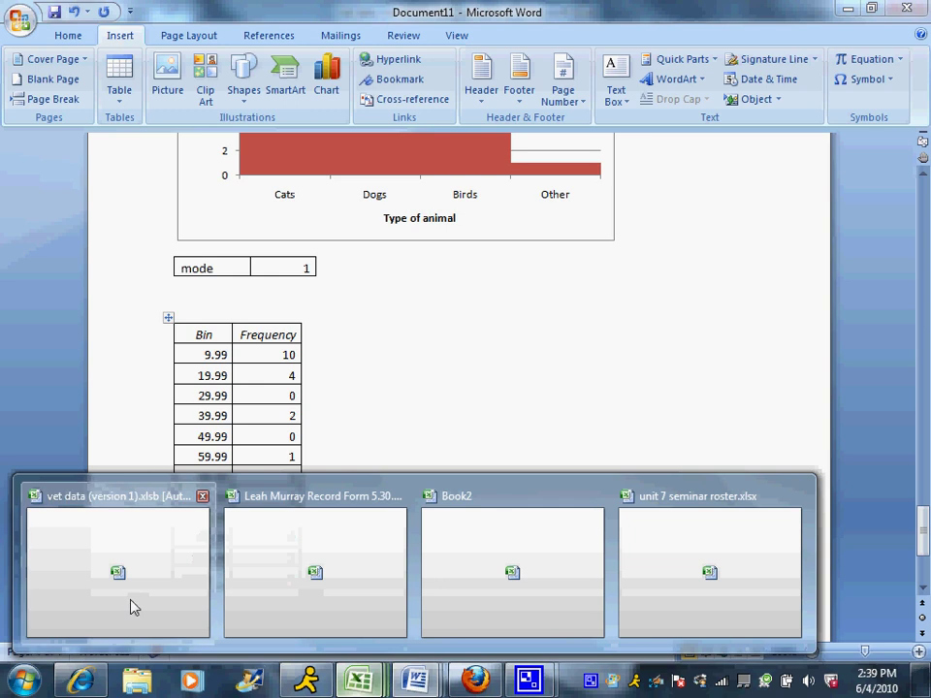
pyautogui.click(129, 608)
pyautogui.click(497, 345)
pyautogui.rightClick(496, 345)
pyautogui.click(609, 264)
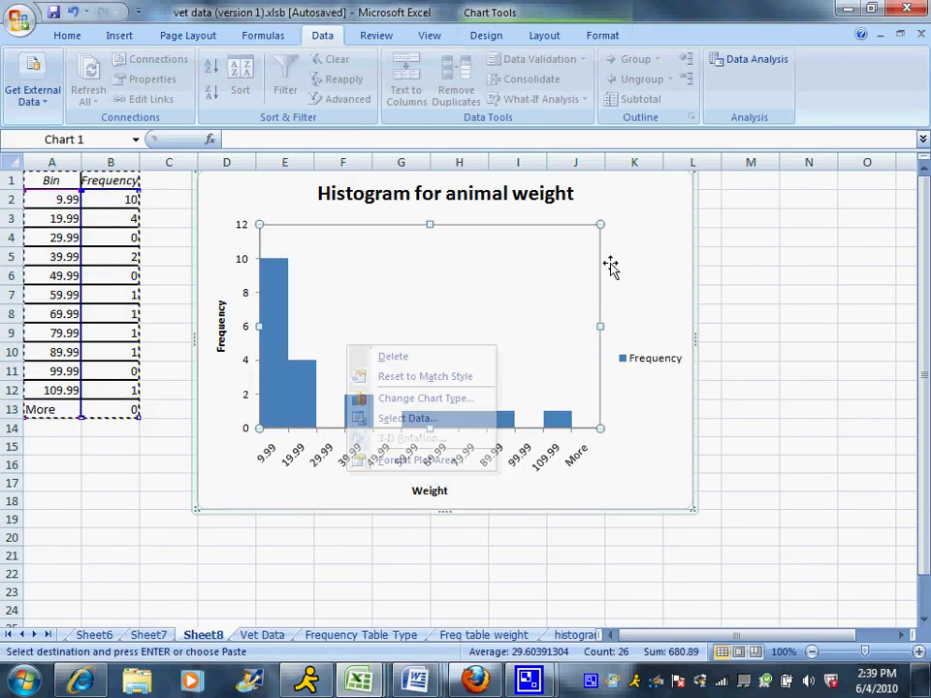
pyautogui.rightClick(633, 252)
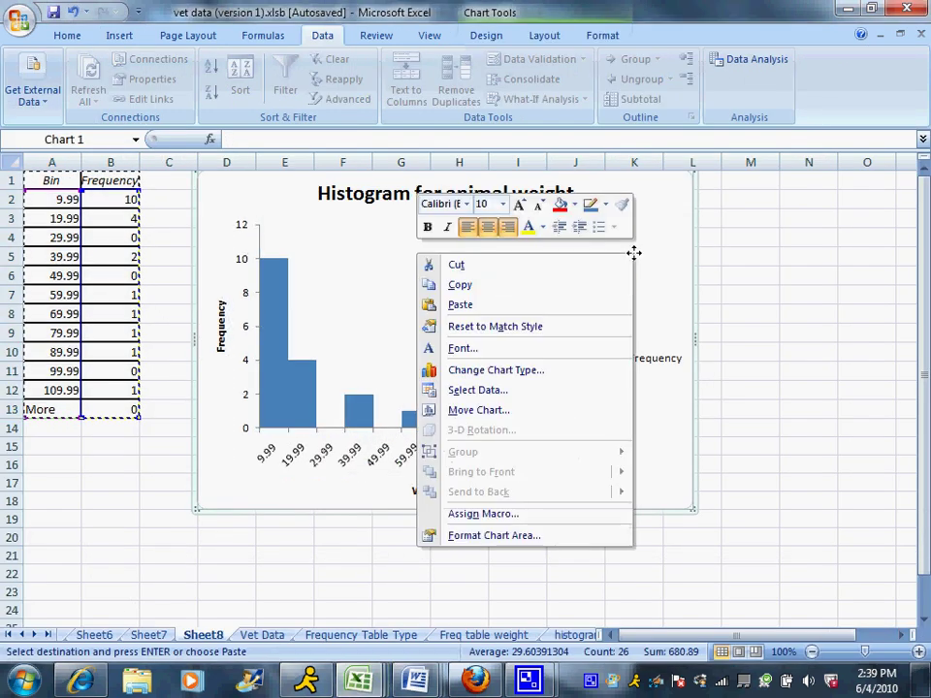
pyautogui.click(578, 284)
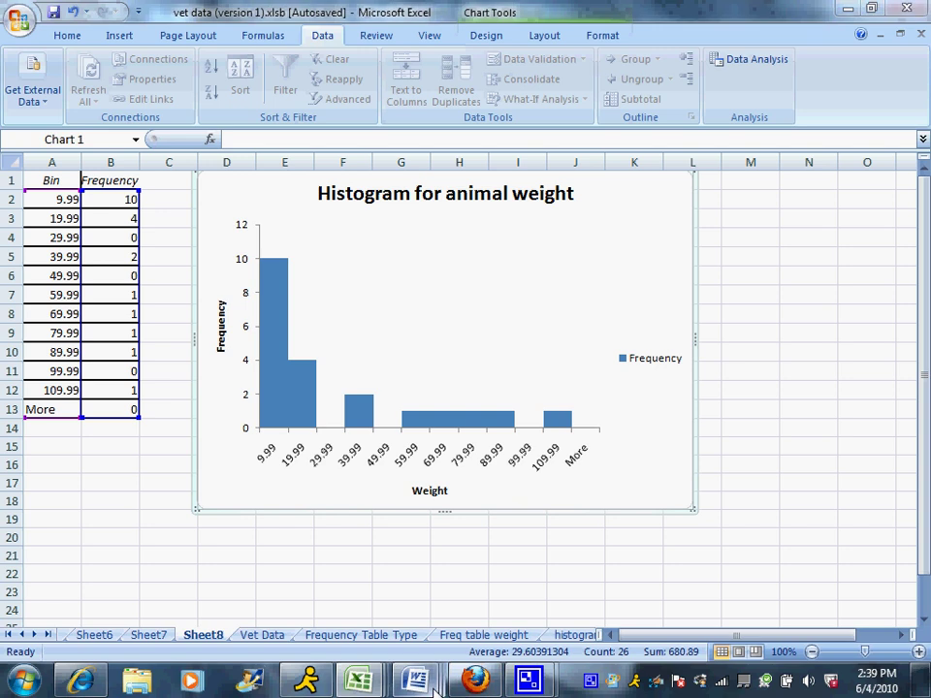
# Step: Place the cursor in Document11 on the empty line below the frequency table
pyautogui.moveTo(415, 679)
pyautogui.click(596, 618)
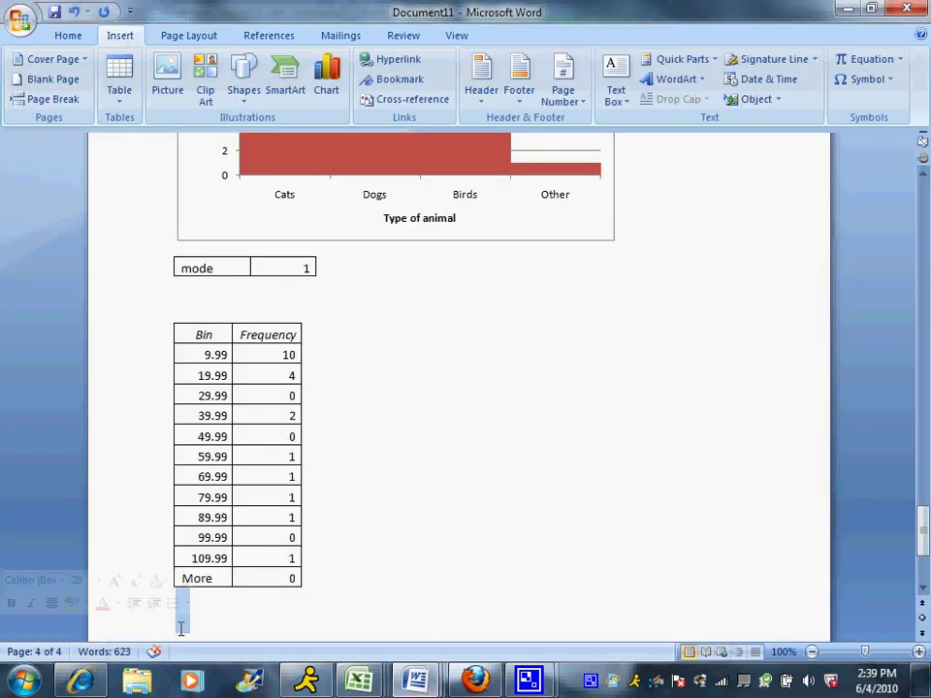
pyautogui.click(177, 632)
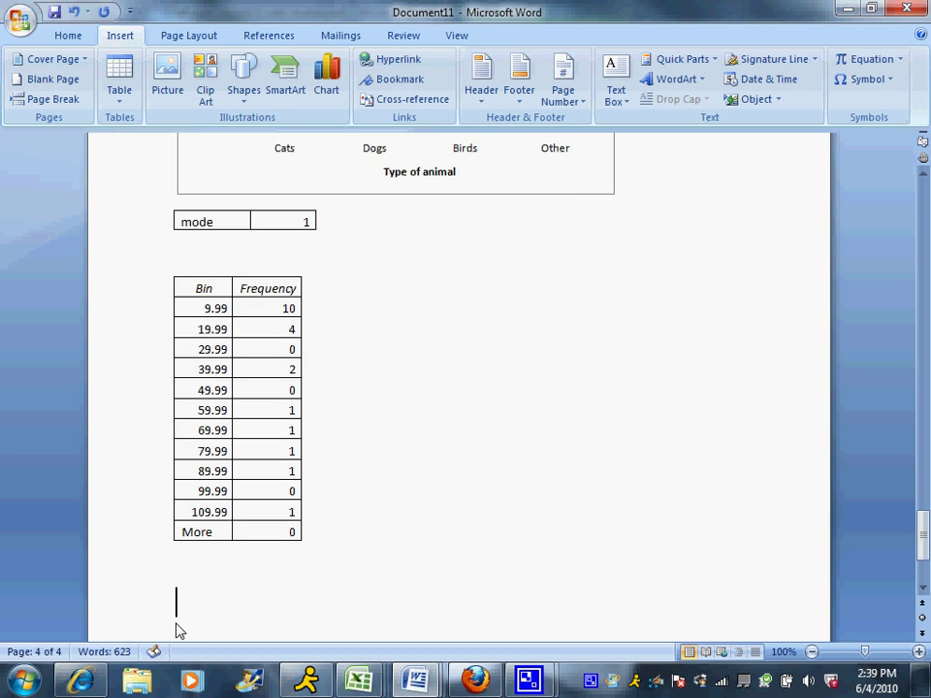